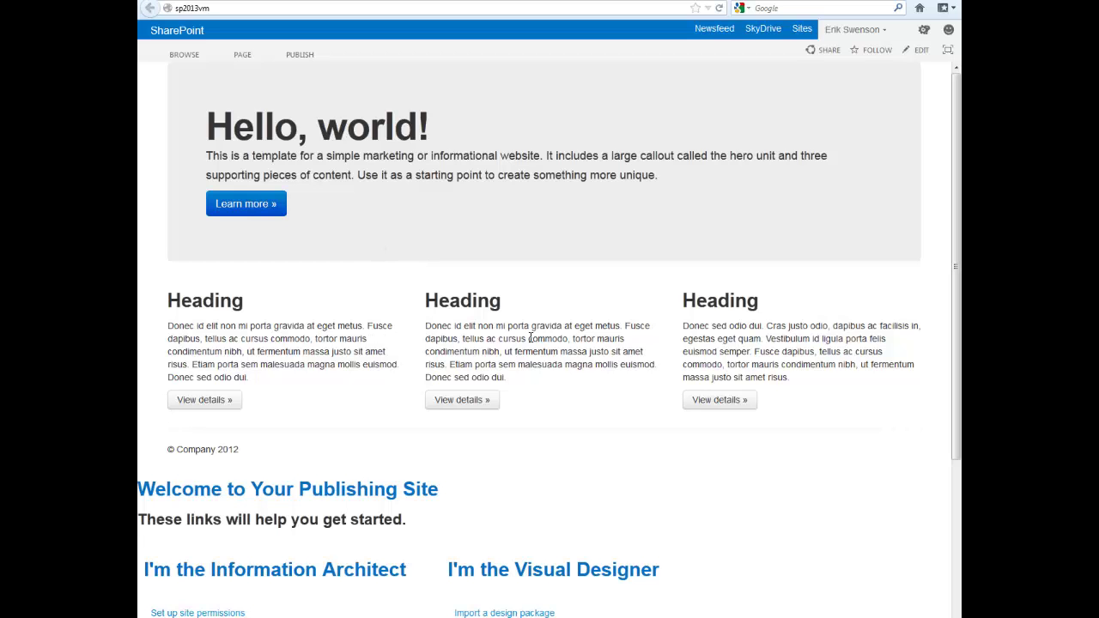
Step: Switch to SharePoint Designer, check out bootstrap.htm in the masterpage folder and open it for editing in advanced mode
{"action": "scroll", "coordinate": [421, 445], "scroll_direction": "down", "scroll_amount": 3}
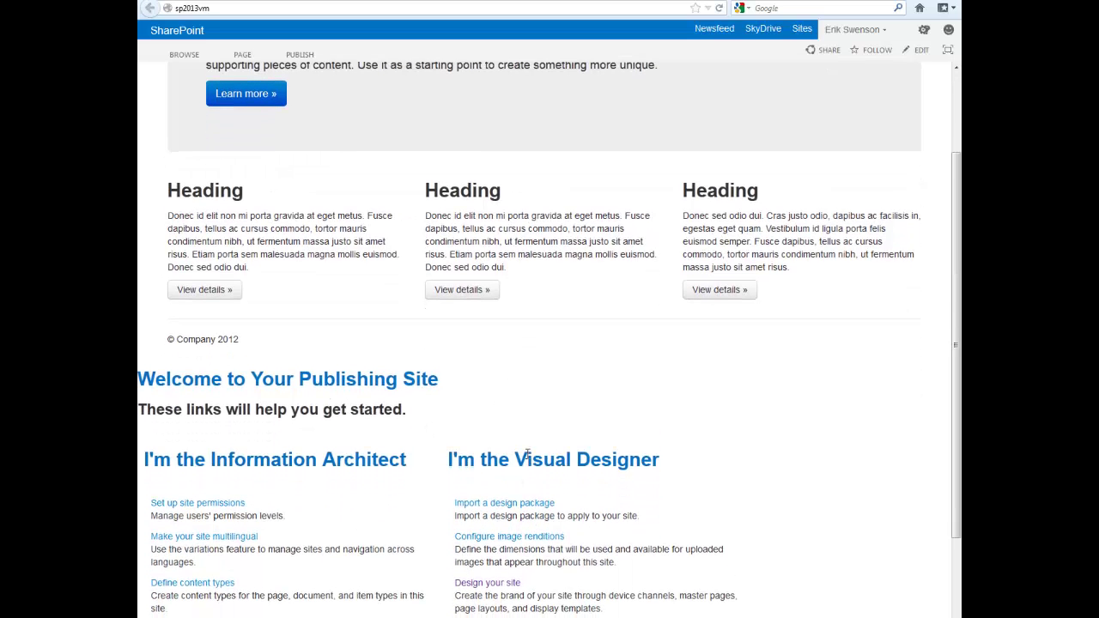
{"action": "scroll", "coordinate": [527, 455], "scroll_direction": "up", "scroll_amount": 3}
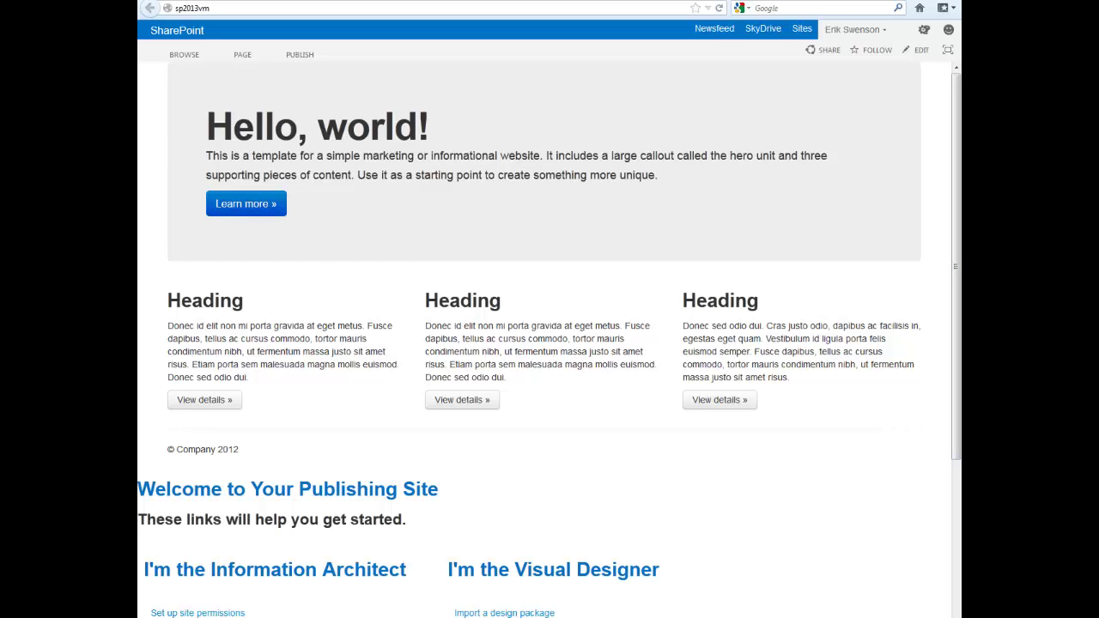
{"action": "key", "text": "alt+Tab"}
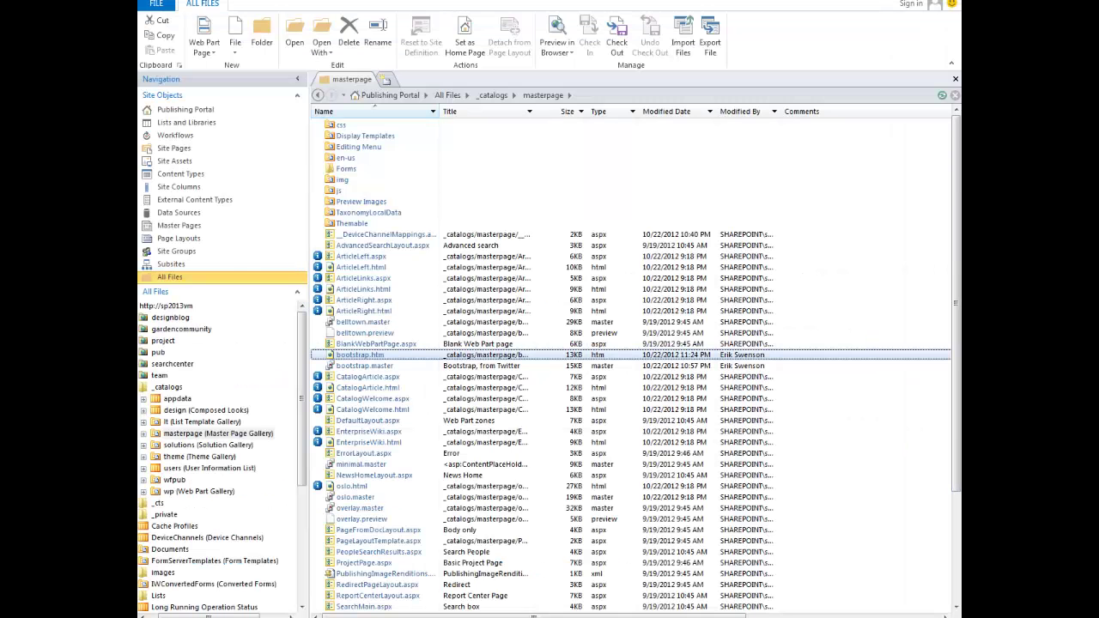
{"action": "right_click", "coordinate": [369, 360]}
{"action": "left_click", "coordinate": [397, 361]}
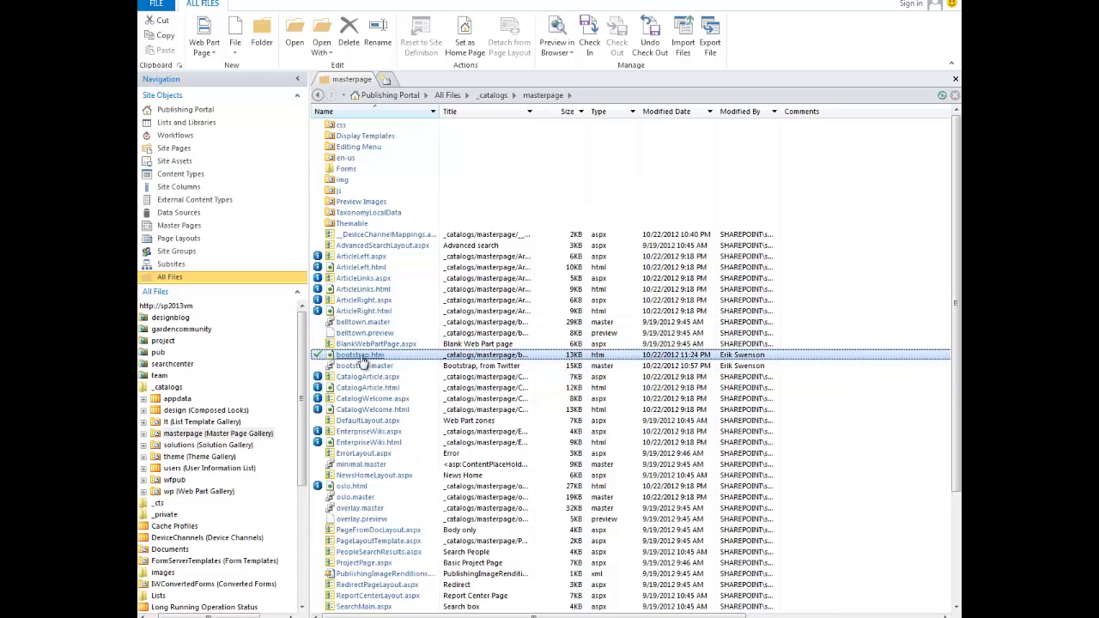
{"action": "right_click", "coordinate": [364, 359]}
{"action": "left_click", "coordinate": [418, 409]}
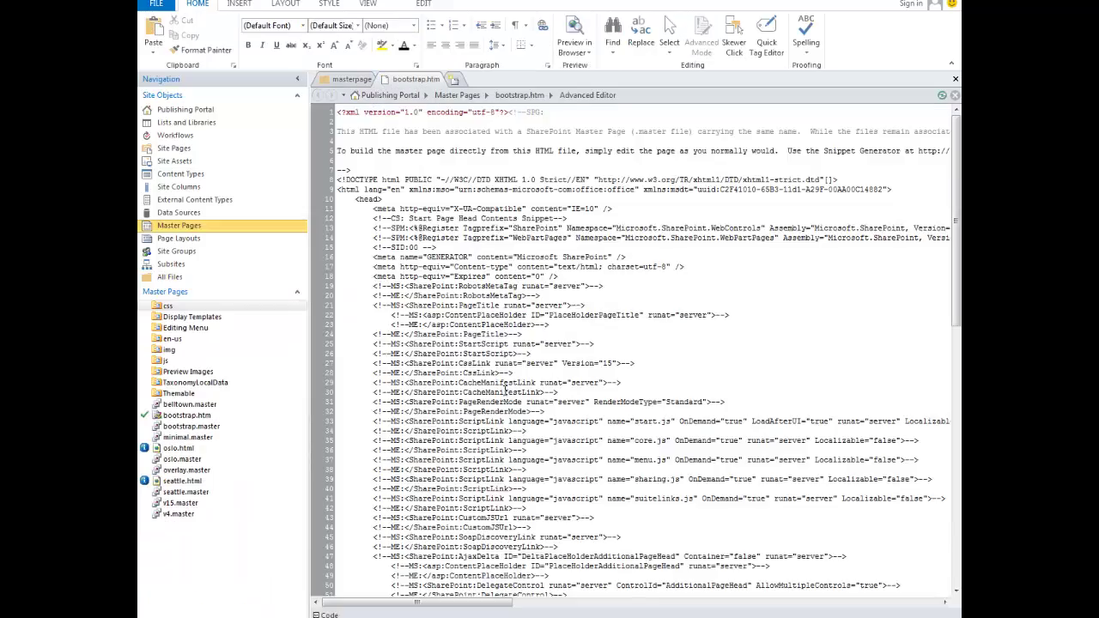
Step: Examine the demo markup in bootstrap.htm, from the start placeholder comment through the hero unit and the three heading columns
{"action": "scroll", "coordinate": [518, 355], "scroll_direction": "down", "scroll_amount": 20}
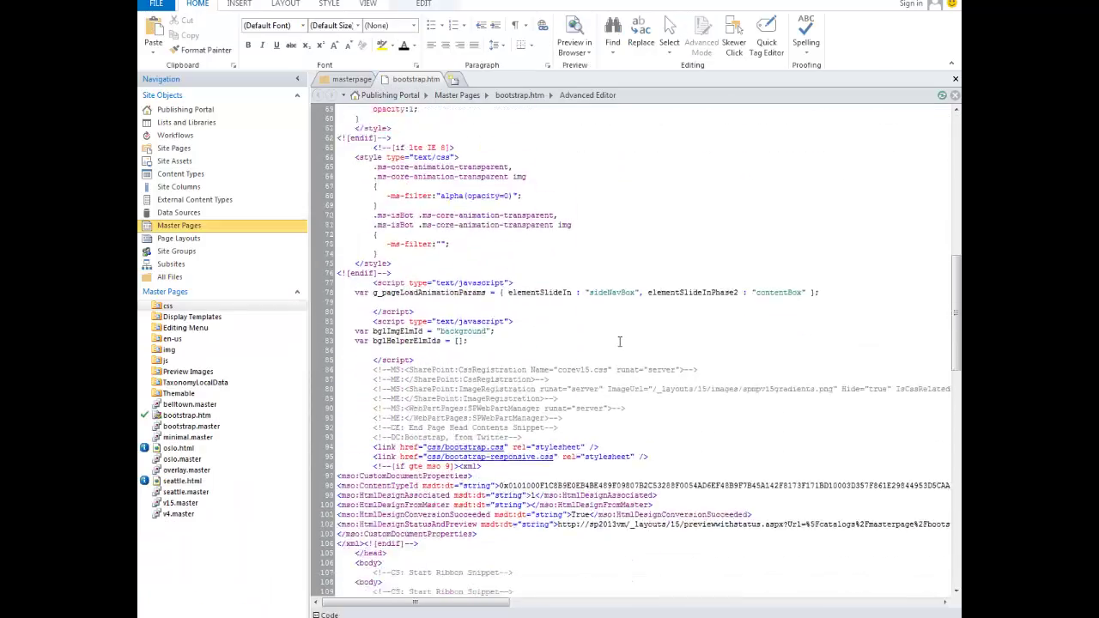
{"action": "scroll", "coordinate": [620, 342], "scroll_direction": "down", "scroll_amount": 20}
{"action": "scroll", "coordinate": [620, 342], "scroll_direction": "up", "scroll_amount": 20}
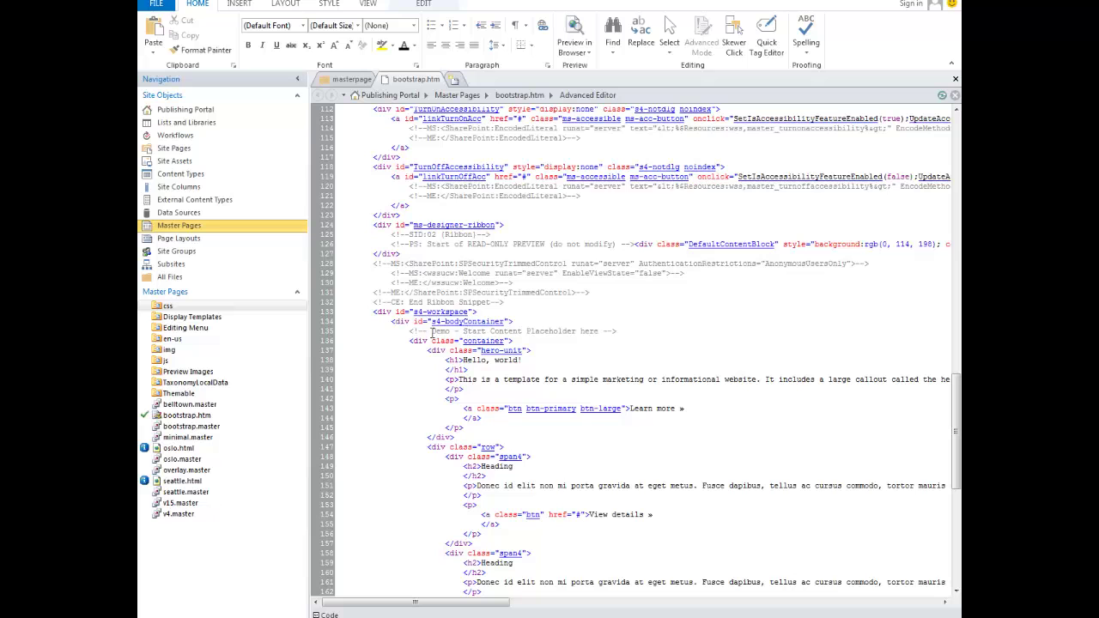
{"action": "scroll", "coordinate": [419, 345], "scroll_direction": "down", "scroll_amount": 5}
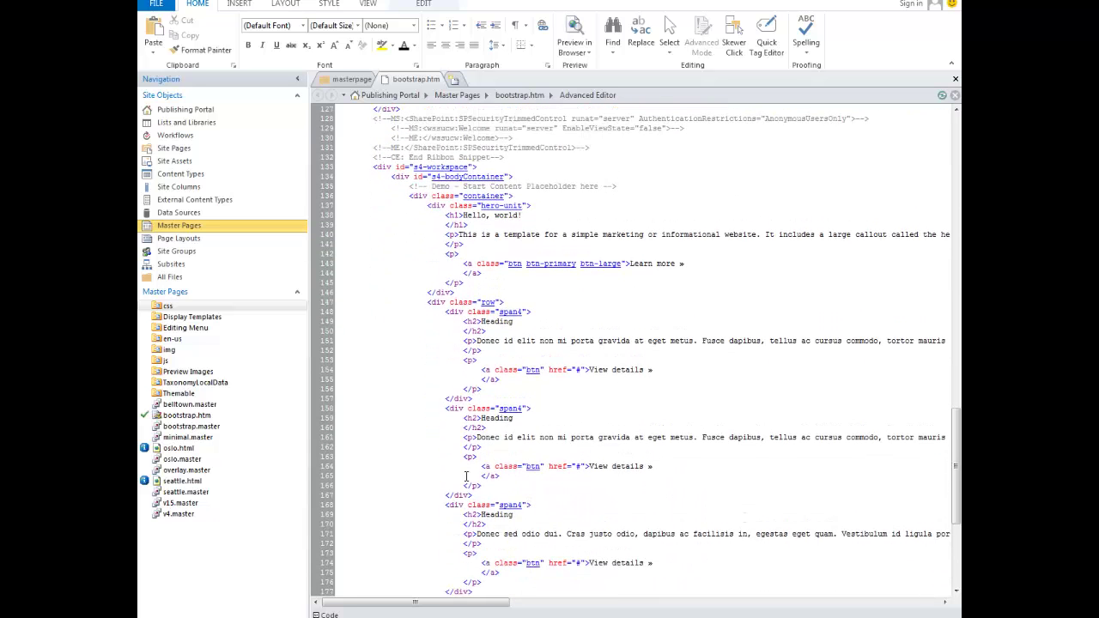
{"action": "scroll", "coordinate": [422, 206], "scroll_direction": "down", "scroll_amount": 5}
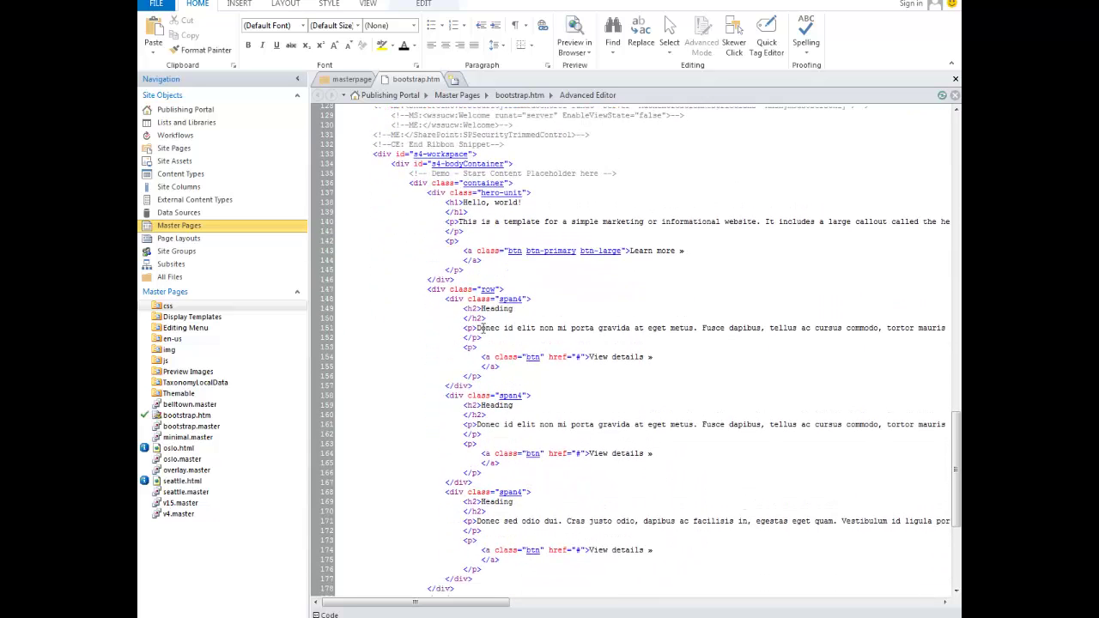
{"action": "scroll", "coordinate": [551, 354], "scroll_direction": "up", "scroll_amount": 6}
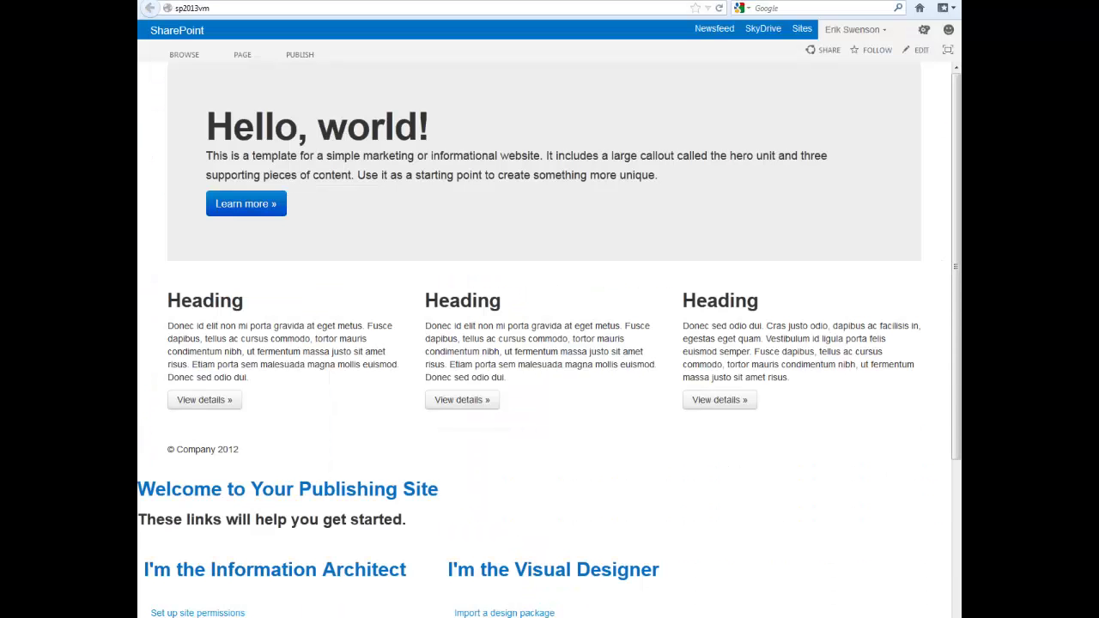
Step: In the browser's Design Manager, create a page layout named BootStrapLayout with the bootstrap master page and the Welcome Page content type
{"action": "left_click", "coordinate": [924, 30]}
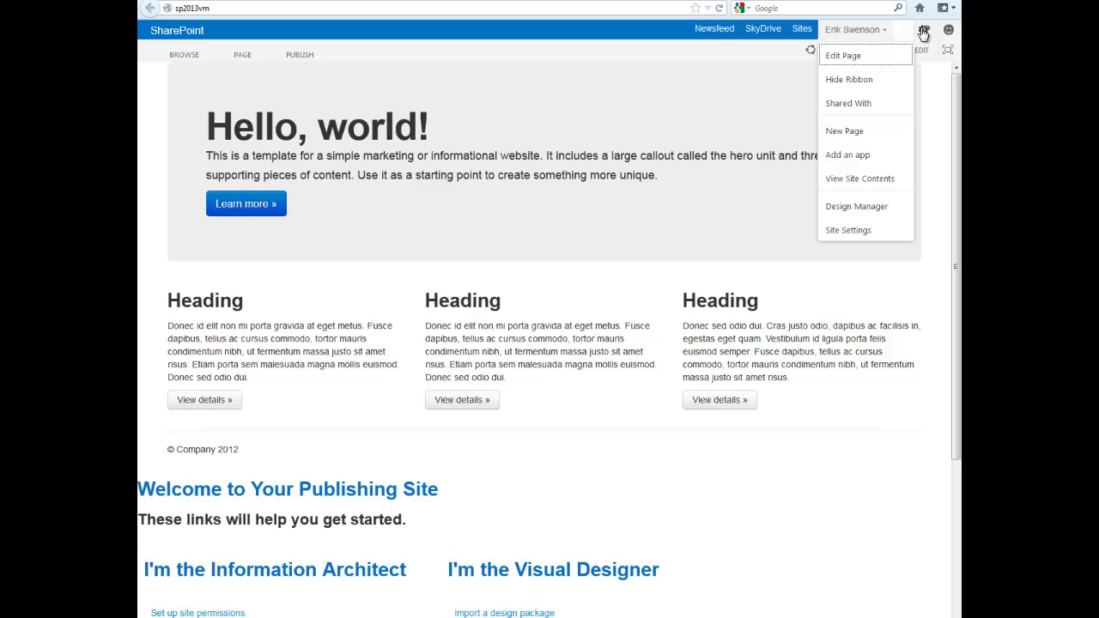
{"action": "left_click", "coordinate": [863, 206]}
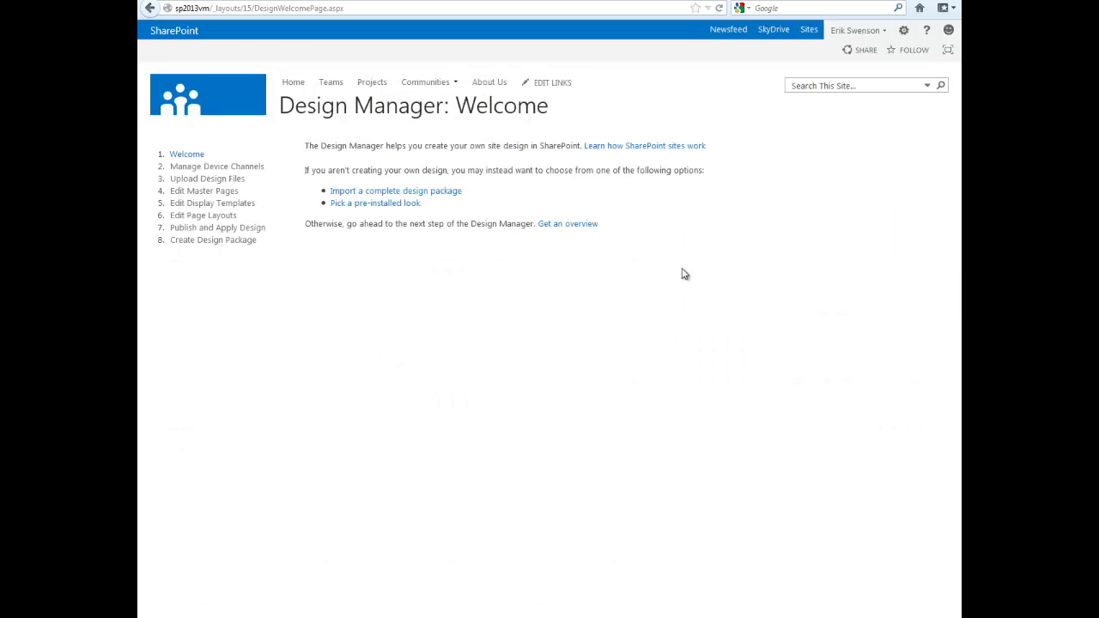
{"action": "left_click", "coordinate": [218, 220]}
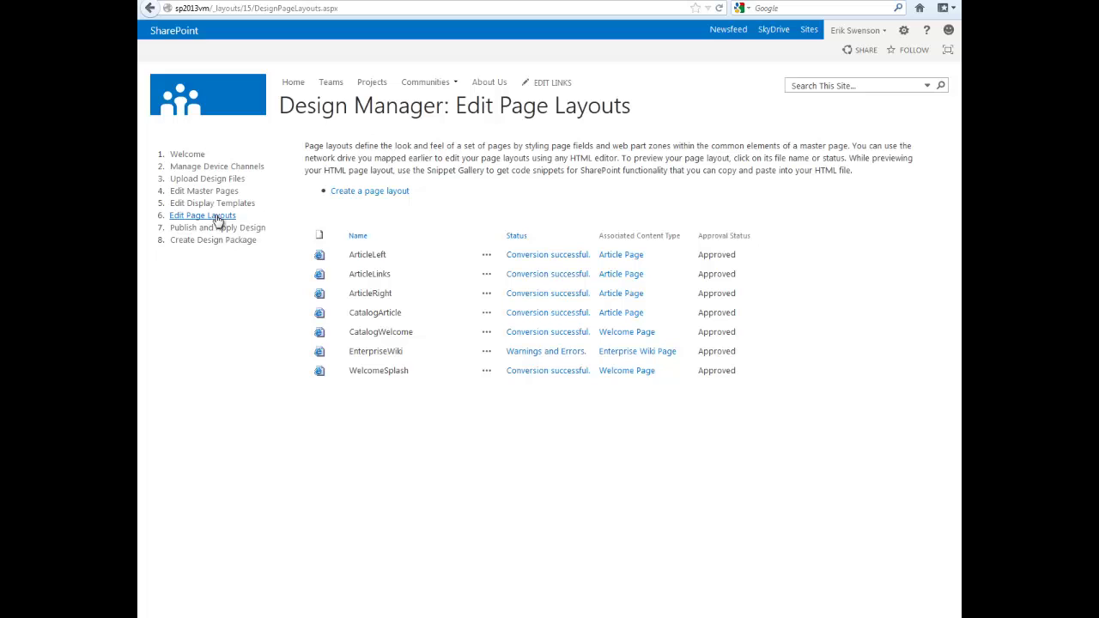
{"action": "left_click", "coordinate": [394, 196]}
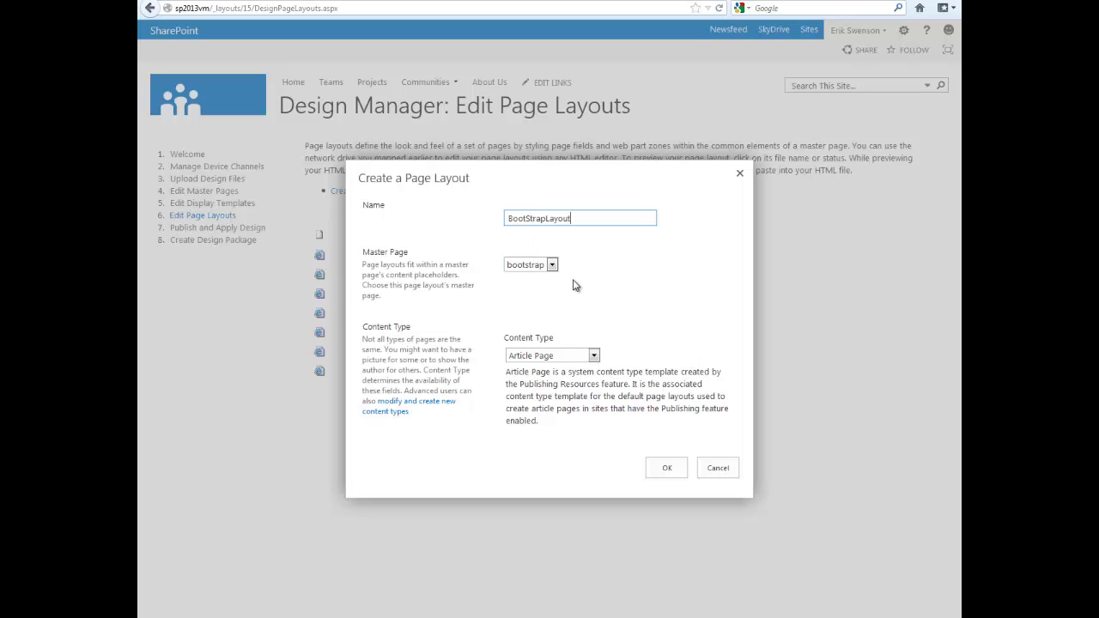
{"action": "left_click", "coordinate": [594, 357]}
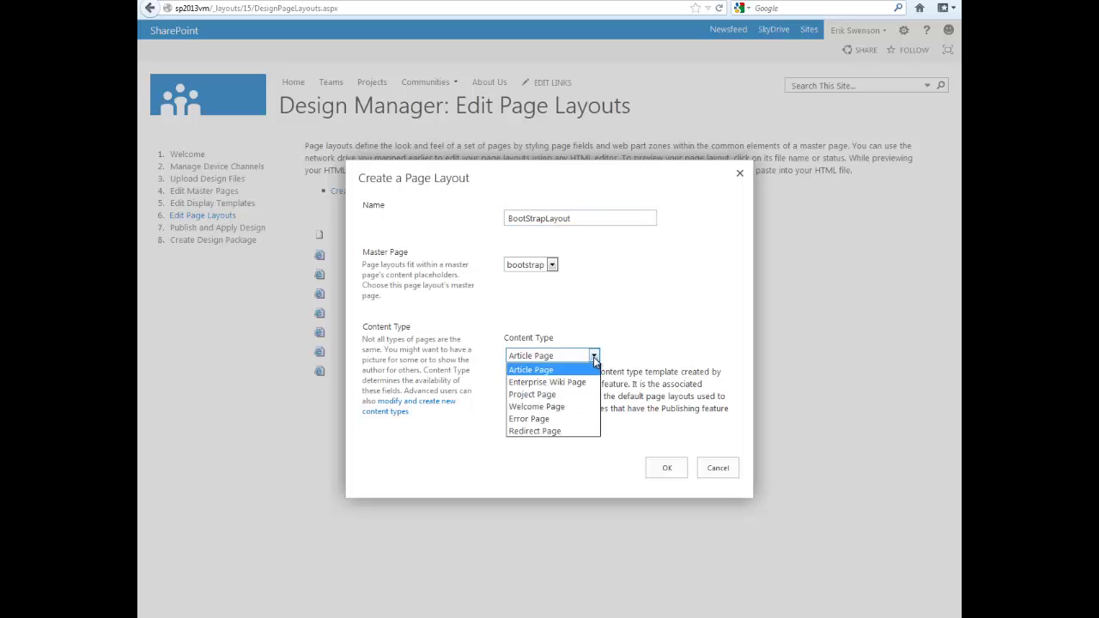
{"action": "left_click", "coordinate": [567, 414]}
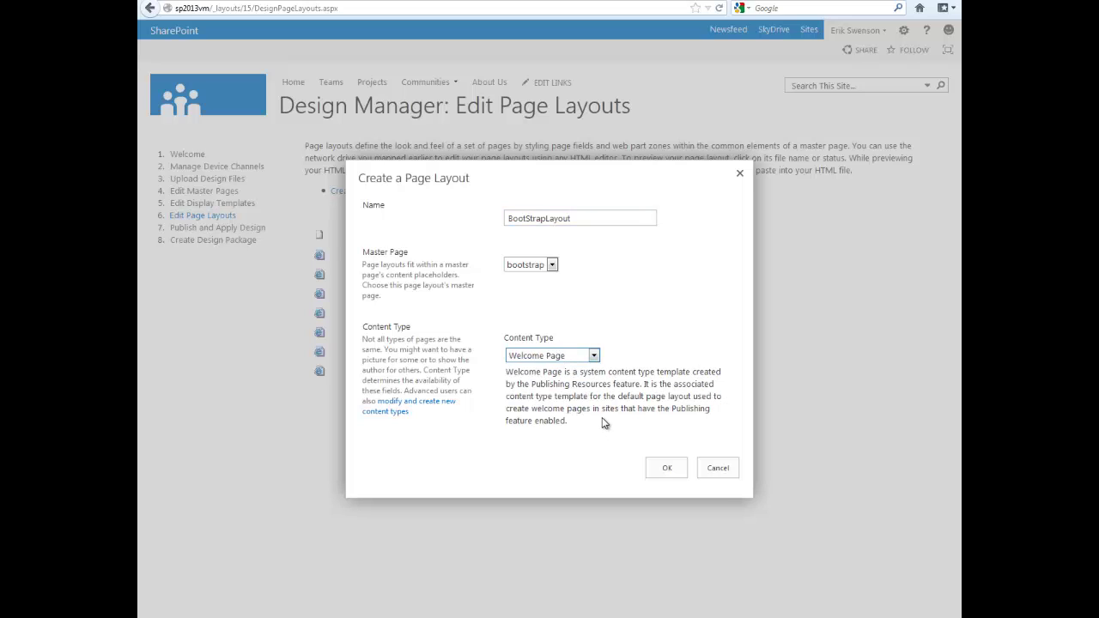
{"action": "left_click", "coordinate": [675, 470]}
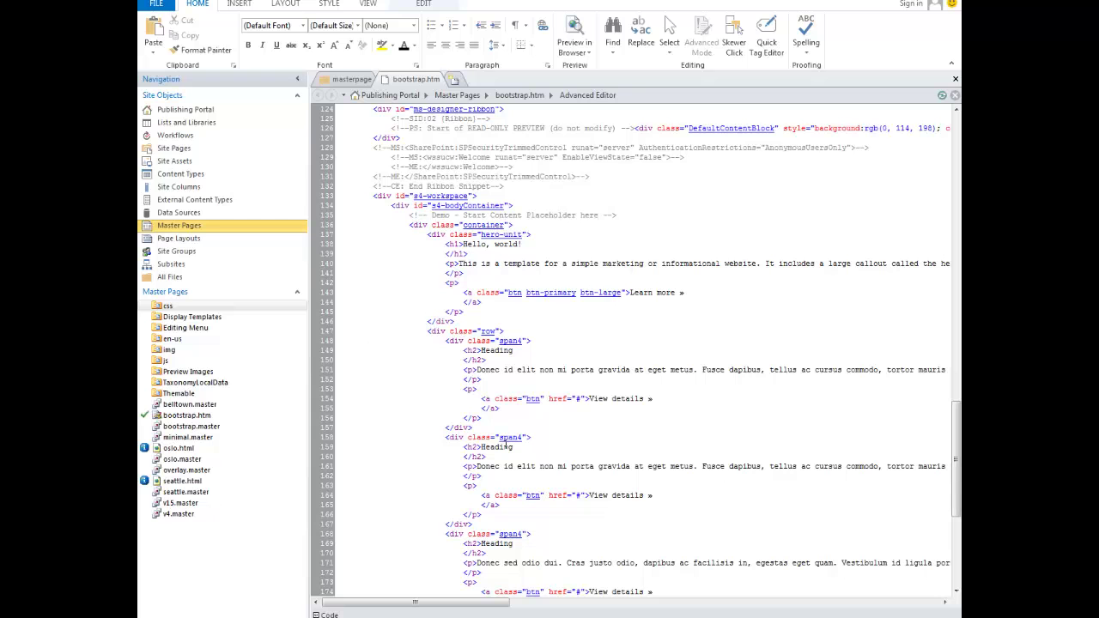
Step: Back in SharePoint Designer, remove the whole demo block between the start and end placeholder comments from bootstrap.htm and save the file
{"action": "scroll", "coordinate": [564, 426], "scroll_direction": "down", "scroll_amount": 10}
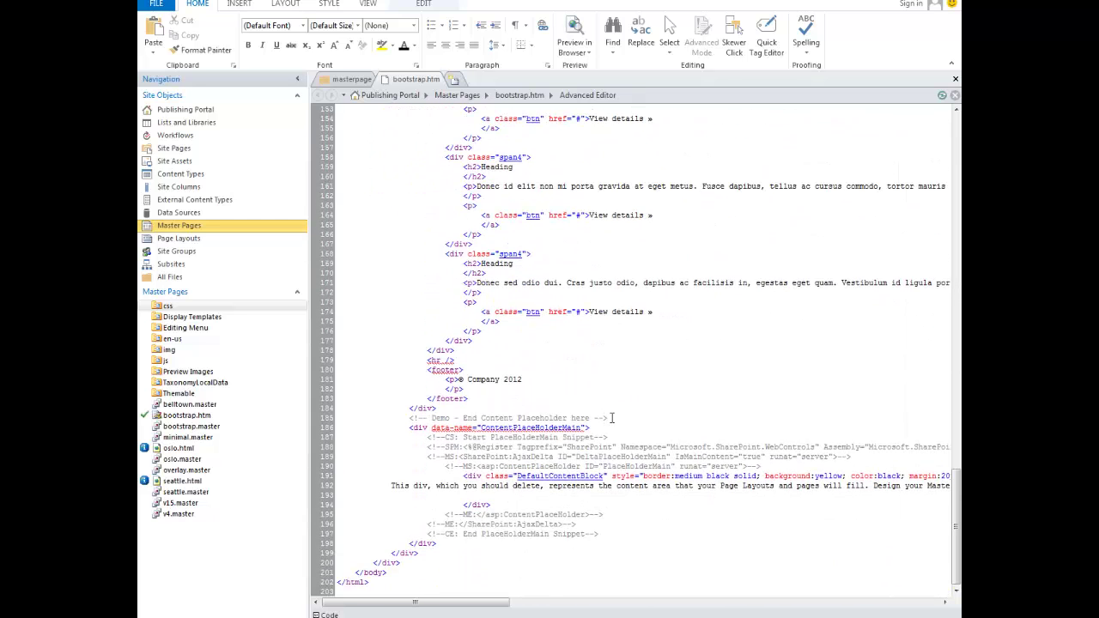
{"action": "left_click_drag", "start_coordinate": [611, 418], "coordinate": [346, 436]}
{"action": "key", "text": "ctrl+v"}
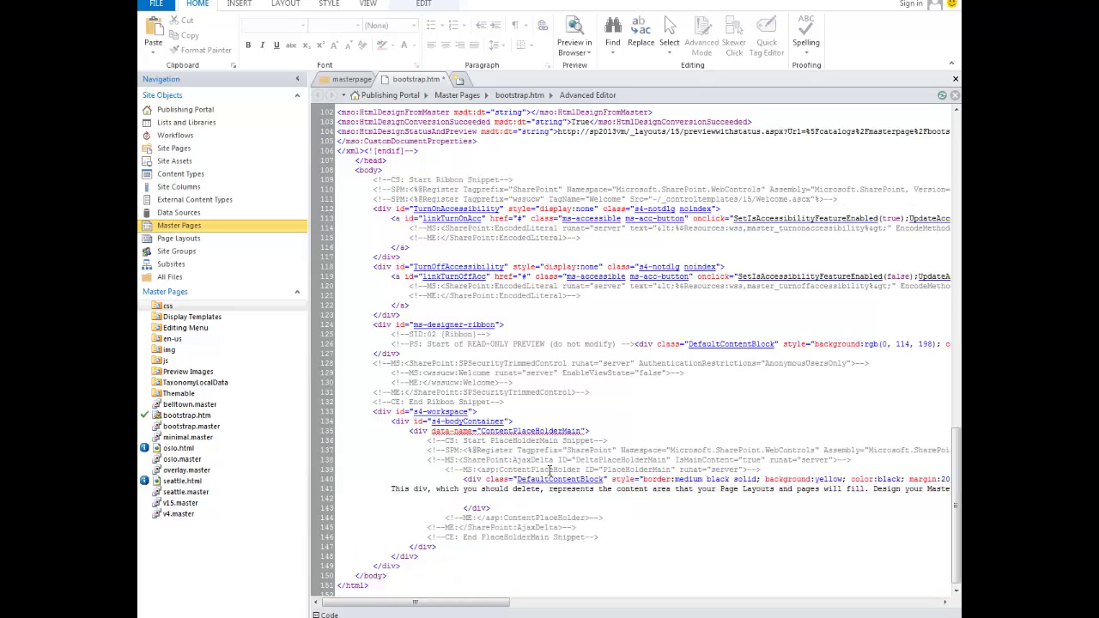
{"action": "right_click", "coordinate": [427, 82]}
{"action": "left_click", "coordinate": [442, 102]}
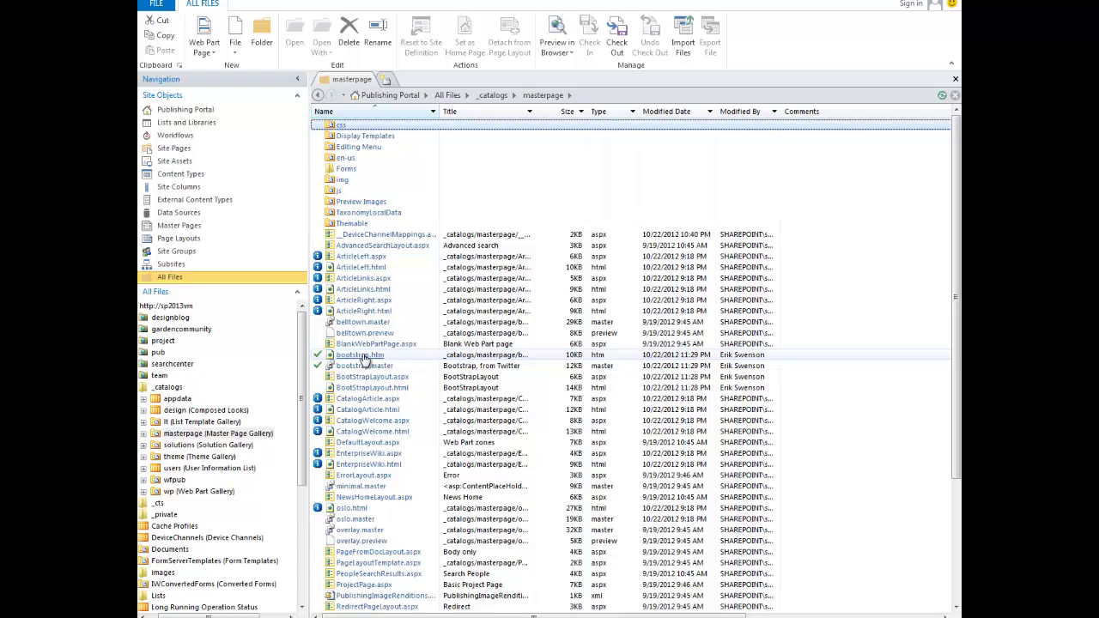
Step: Check in bootstrap.htm without keeping it checked out and refresh the masterpage file list
{"action": "left_click", "coordinate": [364, 359]}
{"action": "right_click", "coordinate": [365, 359]}
{"action": "left_click", "coordinate": [400, 368]}
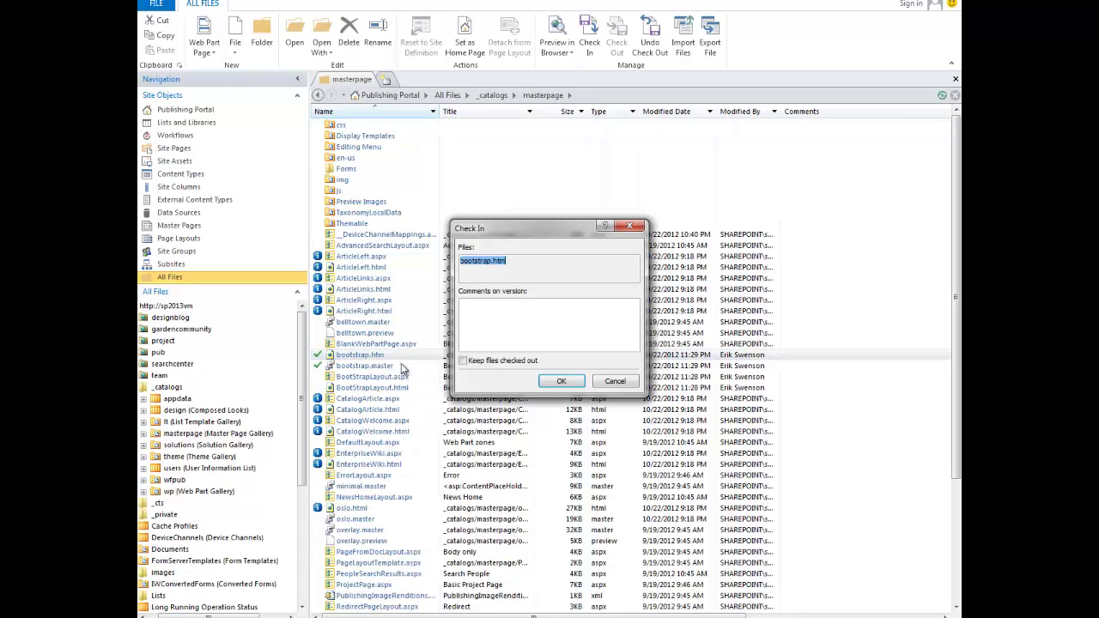
{"action": "left_click", "coordinate": [561, 381]}
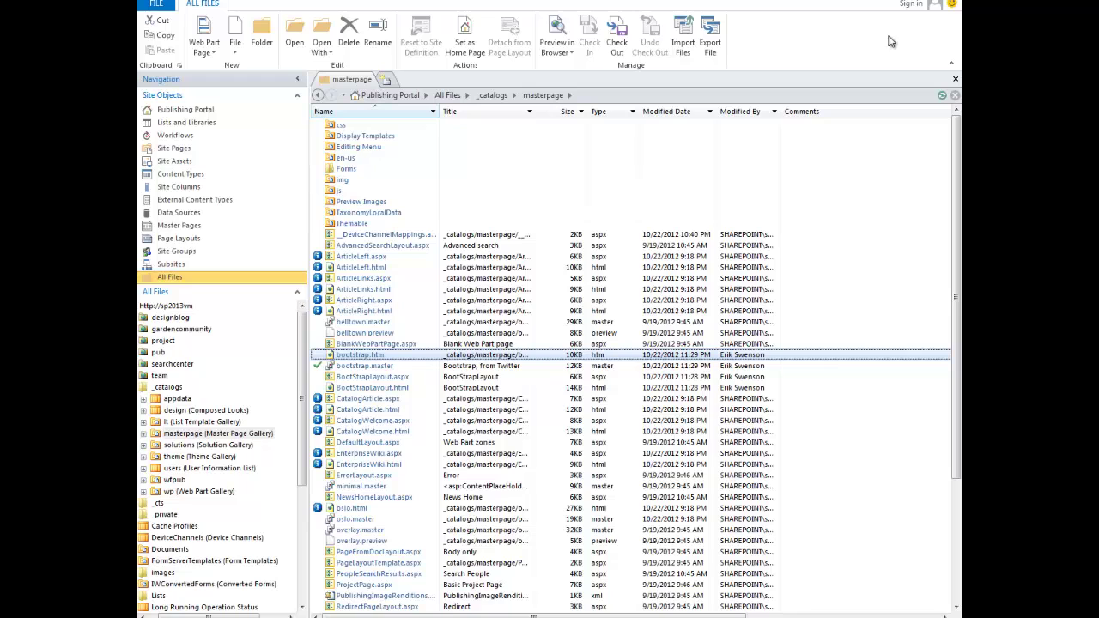
{"action": "left_click", "coordinate": [942, 96]}
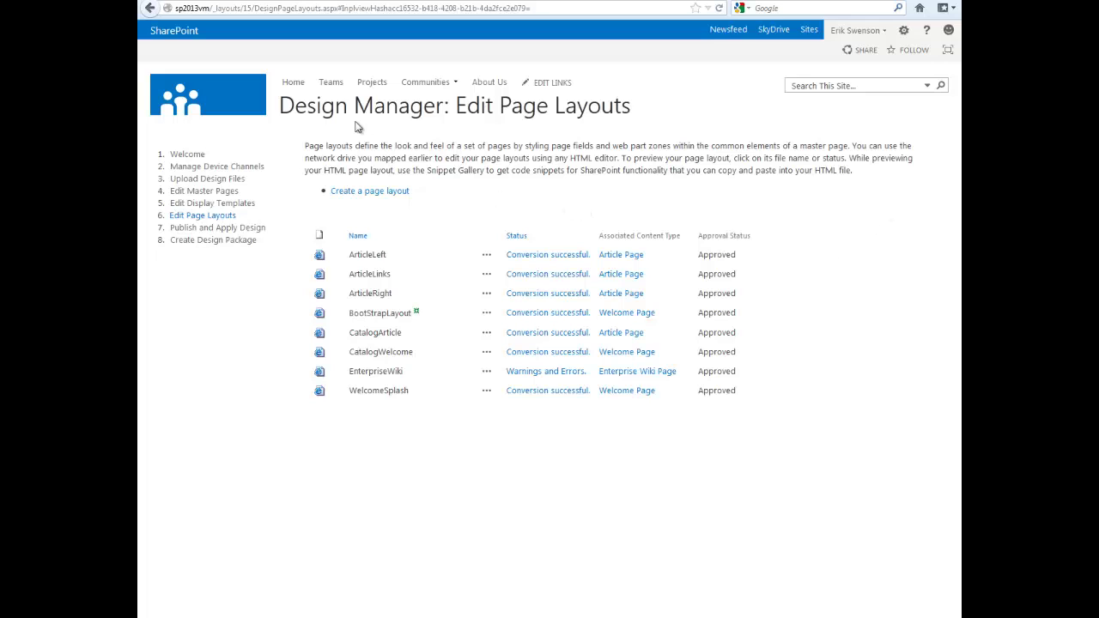
Step: In the browser, check the site's home page and preview BootStrapLayout from the reloaded Design Manager page layouts list
{"action": "left_click", "coordinate": [296, 85]}
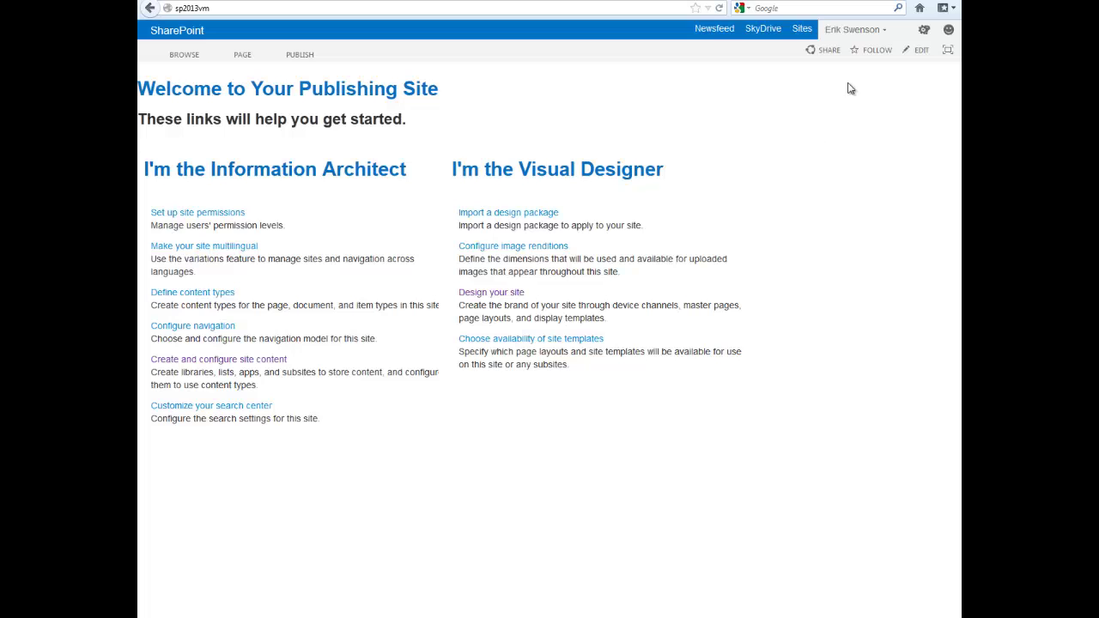
{"action": "left_click", "coordinate": [150, 8]}
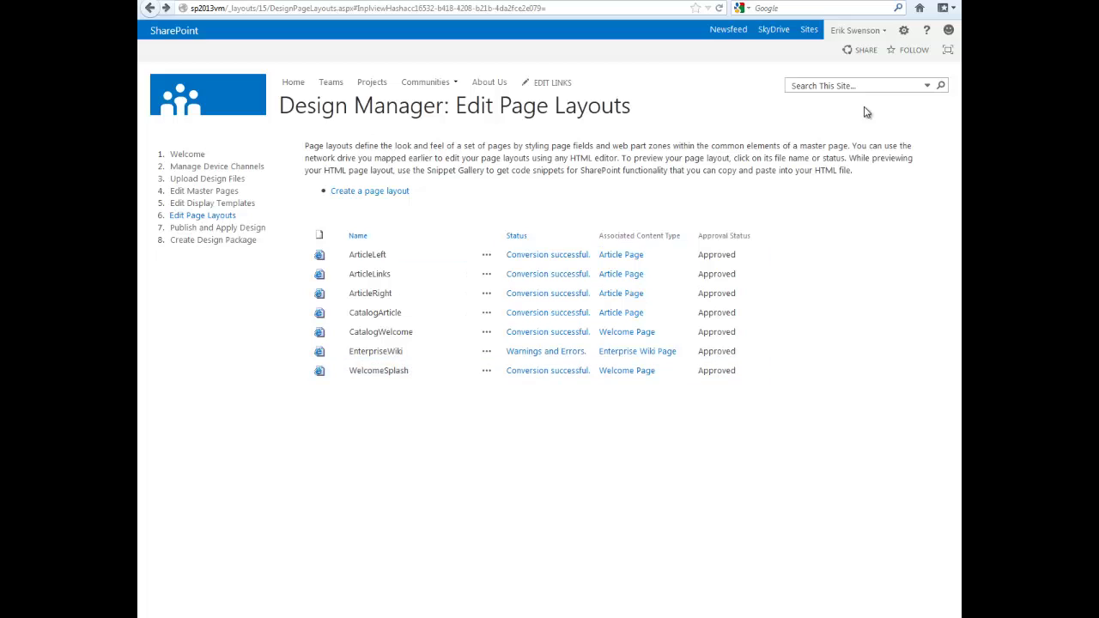
{"action": "left_click", "coordinate": [720, 9]}
{"action": "left_click", "coordinate": [385, 314]}
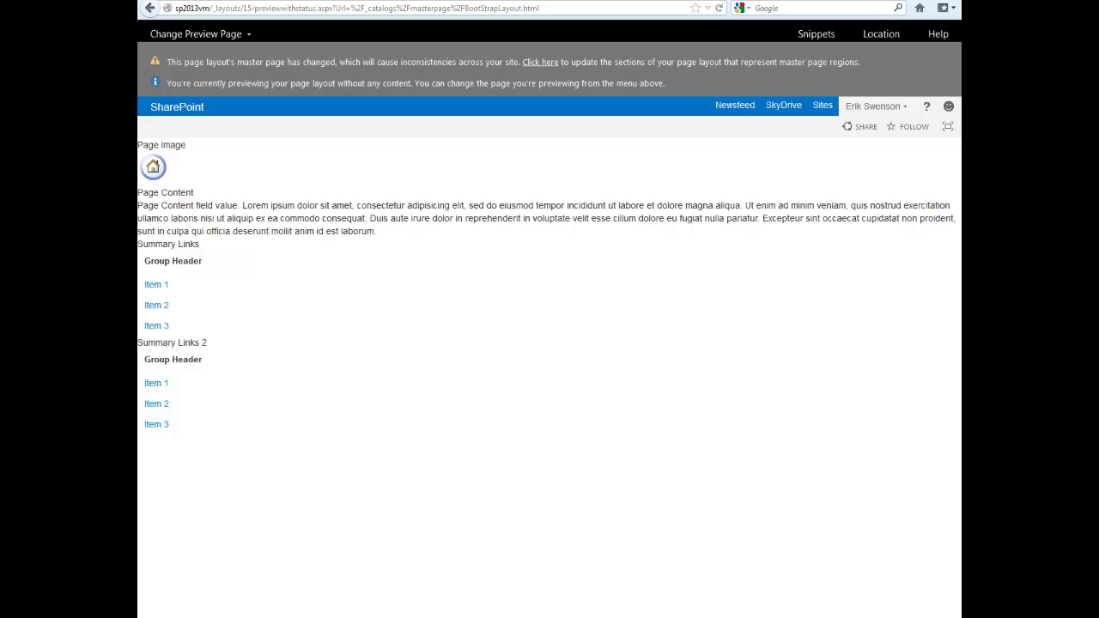
Step: Switch to SharePoint Designer, check out BootStrapLayout.html and open it for editing in advanced mode
{"action": "key", "text": "alt+Tab"}
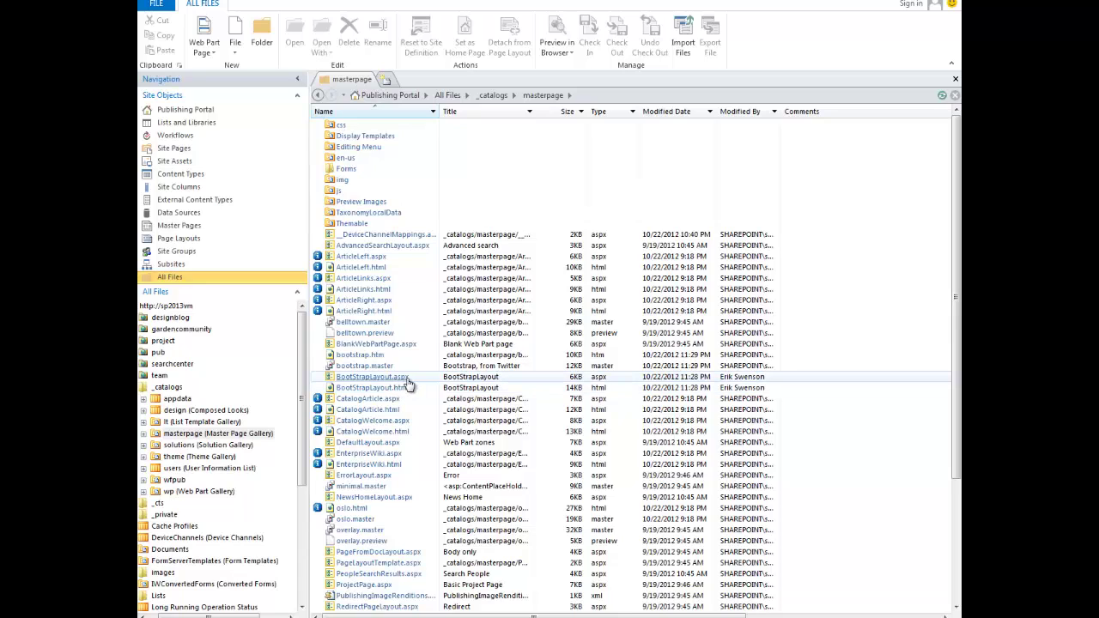
{"action": "right_click", "coordinate": [367, 391]}
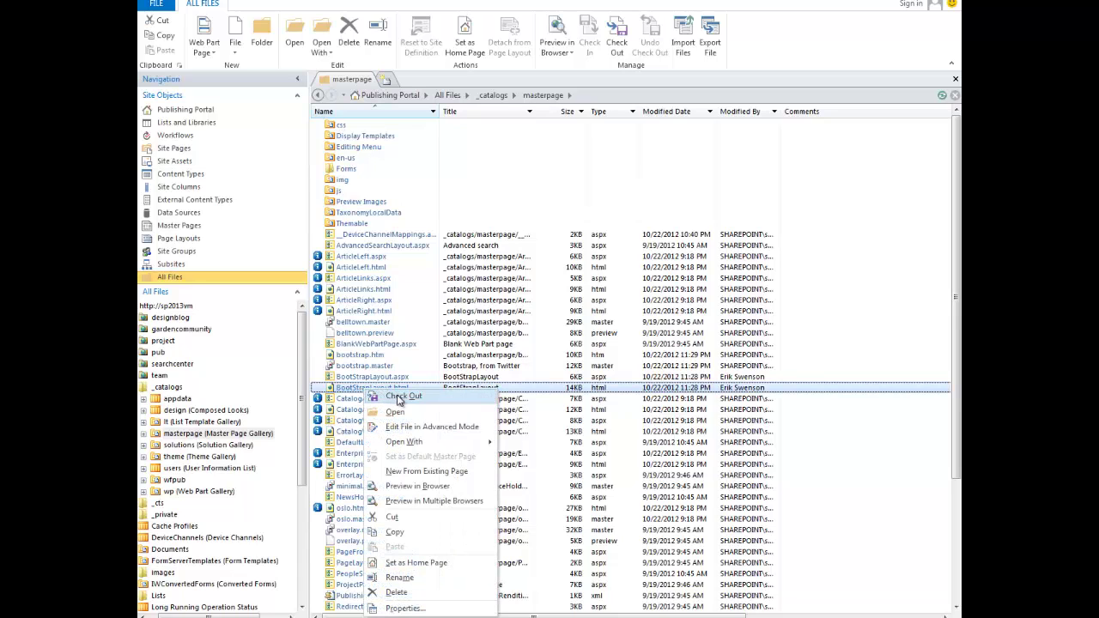
{"action": "left_click", "coordinate": [398, 399]}
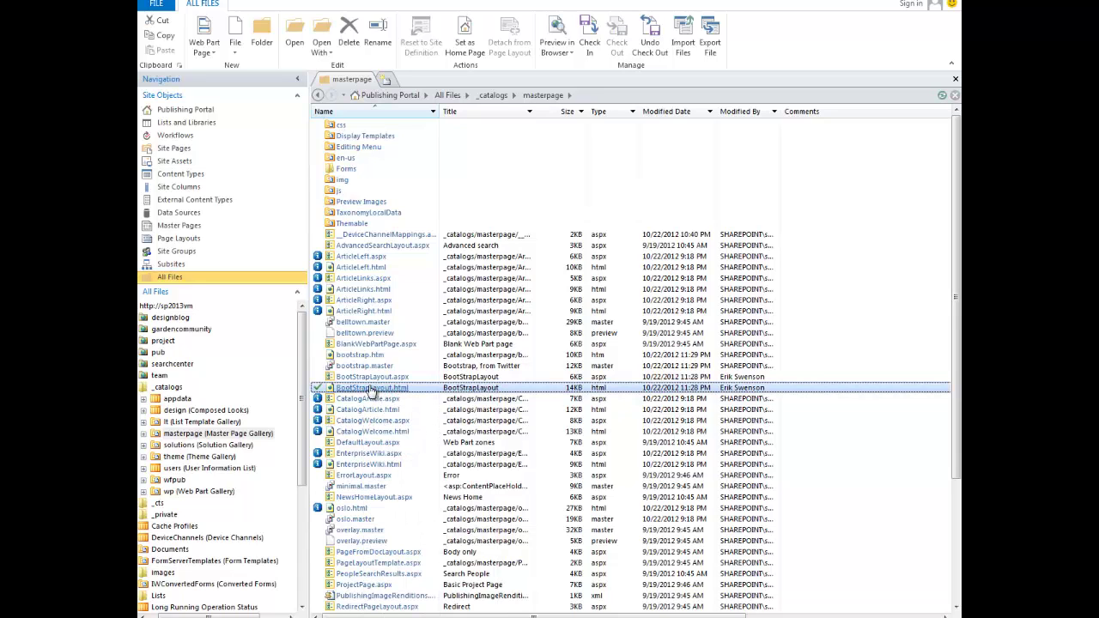
{"action": "right_click", "coordinate": [369, 388]}
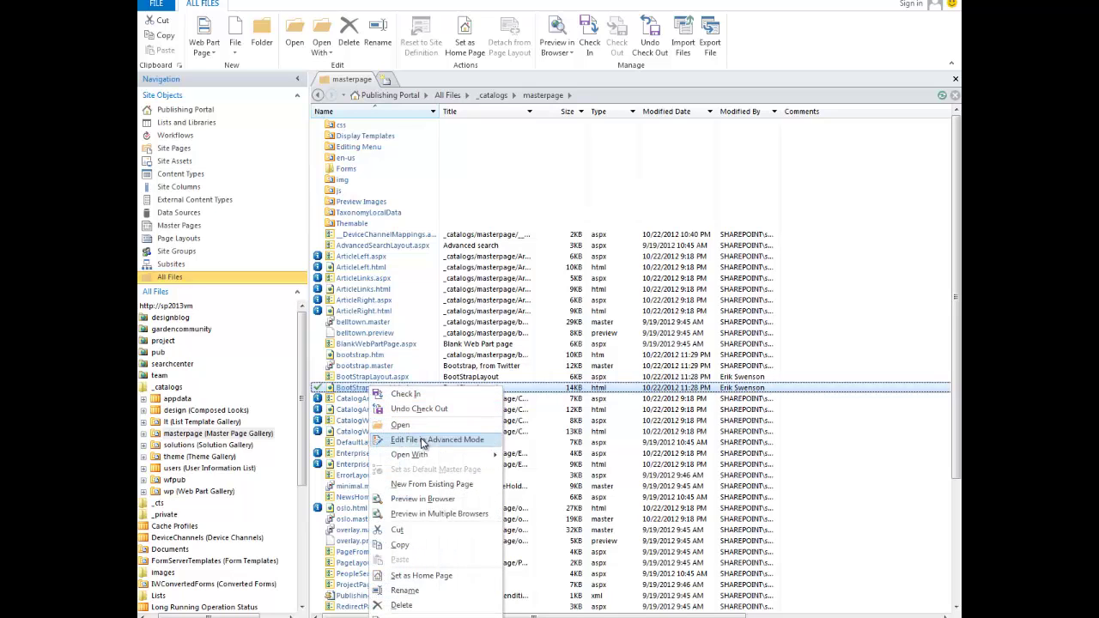
{"action": "left_click", "coordinate": [423, 441]}
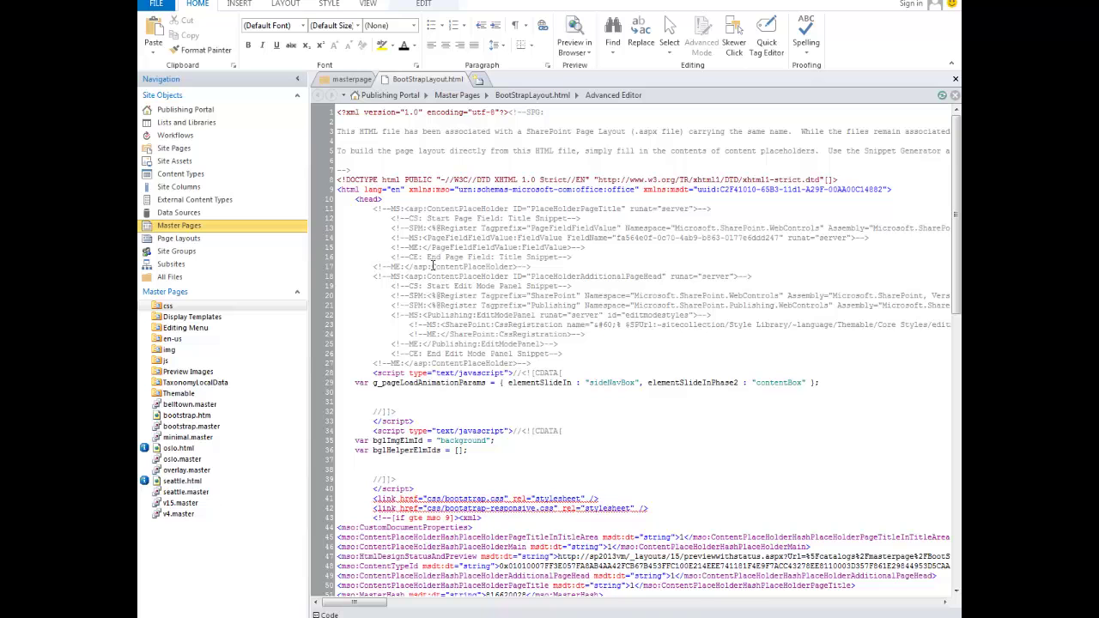
Step: Examine BootStrapLayout.html, covering the bootstrap stylesheet links in the head and the page field snippets inside PlaceHolderMain
{"action": "scroll", "coordinate": [446, 276], "scroll_direction": "down", "scroll_amount": 3}
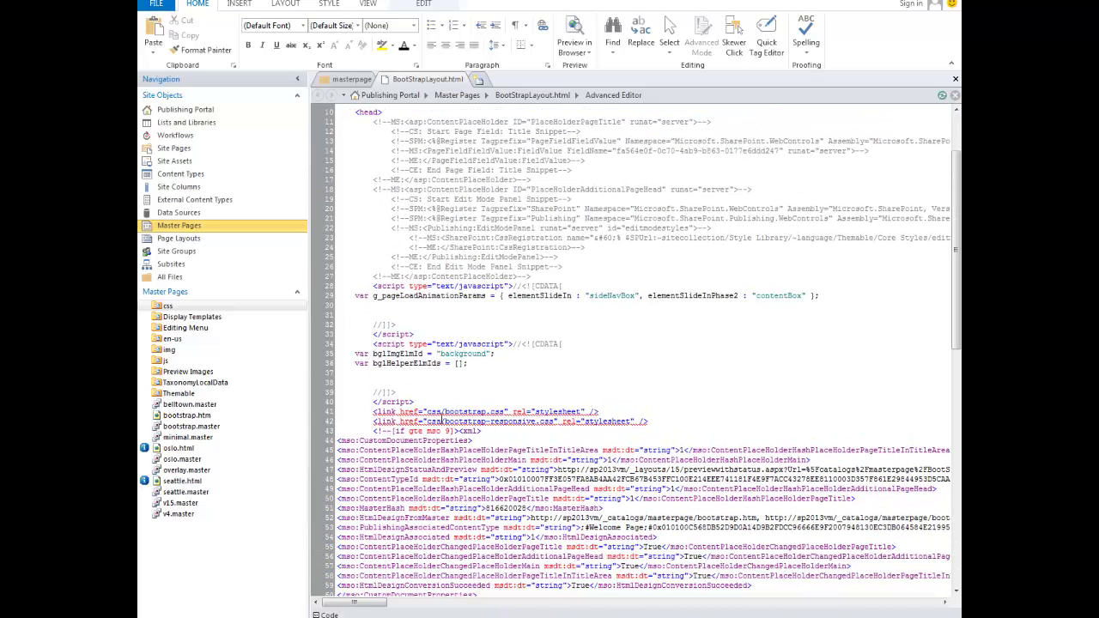
{"action": "left_click_drag", "start_coordinate": [373, 401], "coordinate": [655, 421]}
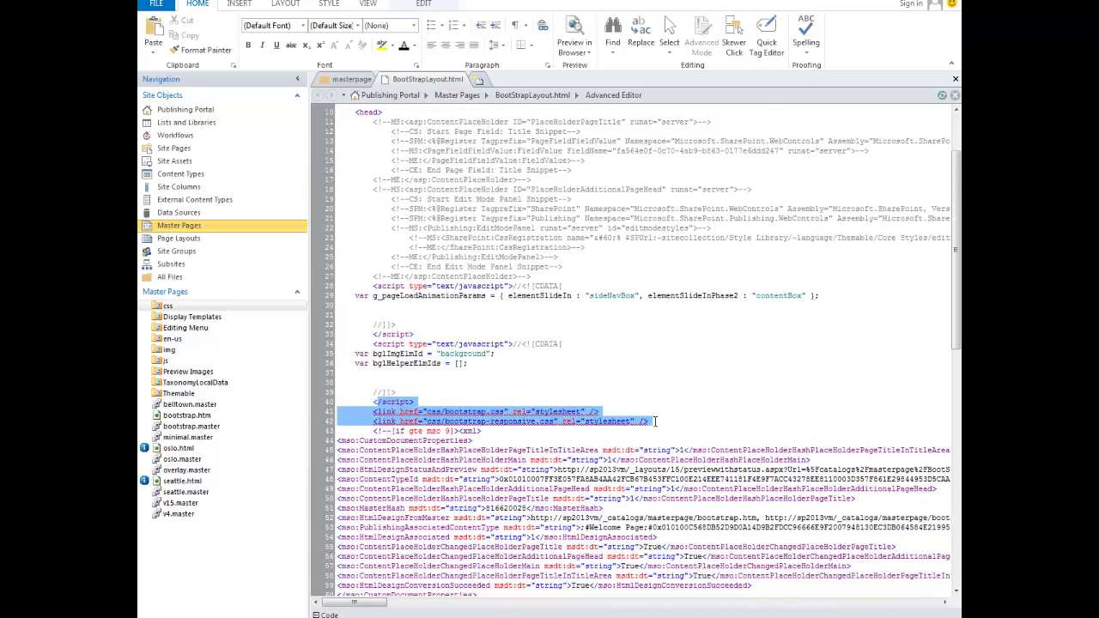
{"action": "left_click", "coordinate": [513, 440]}
{"action": "scroll", "coordinate": [515, 438], "scroll_direction": "down", "scroll_amount": 19}
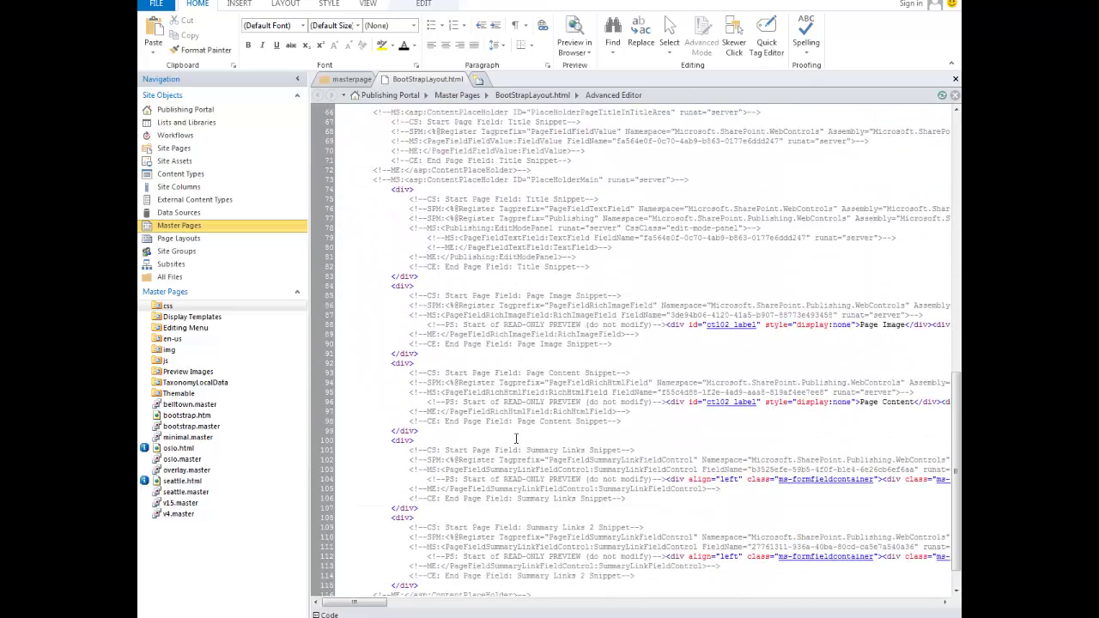
{"action": "scroll", "coordinate": [516, 439], "scroll_direction": "down", "scroll_amount": 1}
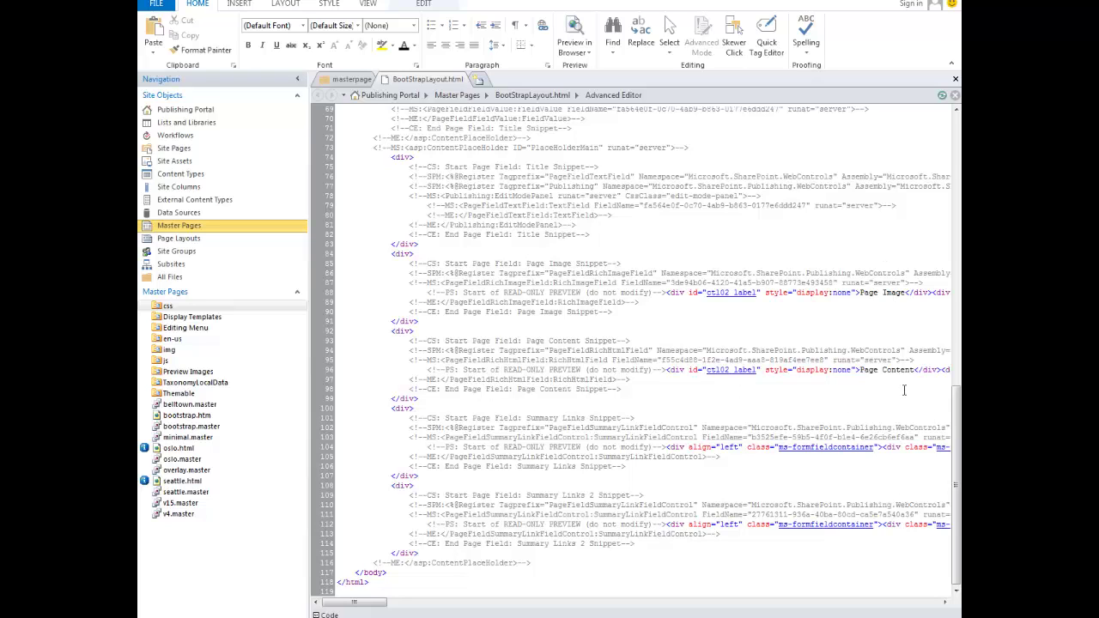
Step: Delete all the page field snippet divs inside the PlaceHolderMain content placeholder of BootStrapLayout.html
{"action": "mouse_move", "coordinate": [374, 604]}
{"action": "left_mouse_down"}
{"action": "mouse_move", "coordinate": [422, 605]}
{"action": "mouse_move", "coordinate": [355, 605]}
{"action": "left_mouse_up"}
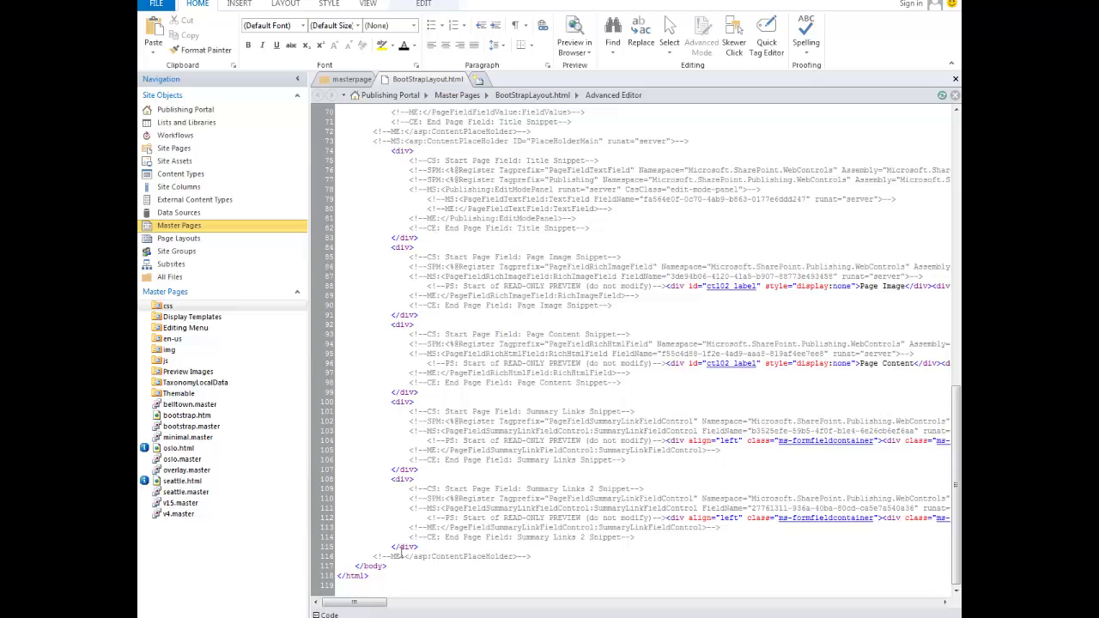
{"action": "left_click_drag", "start_coordinate": [434, 557], "coordinate": [533, 556]}
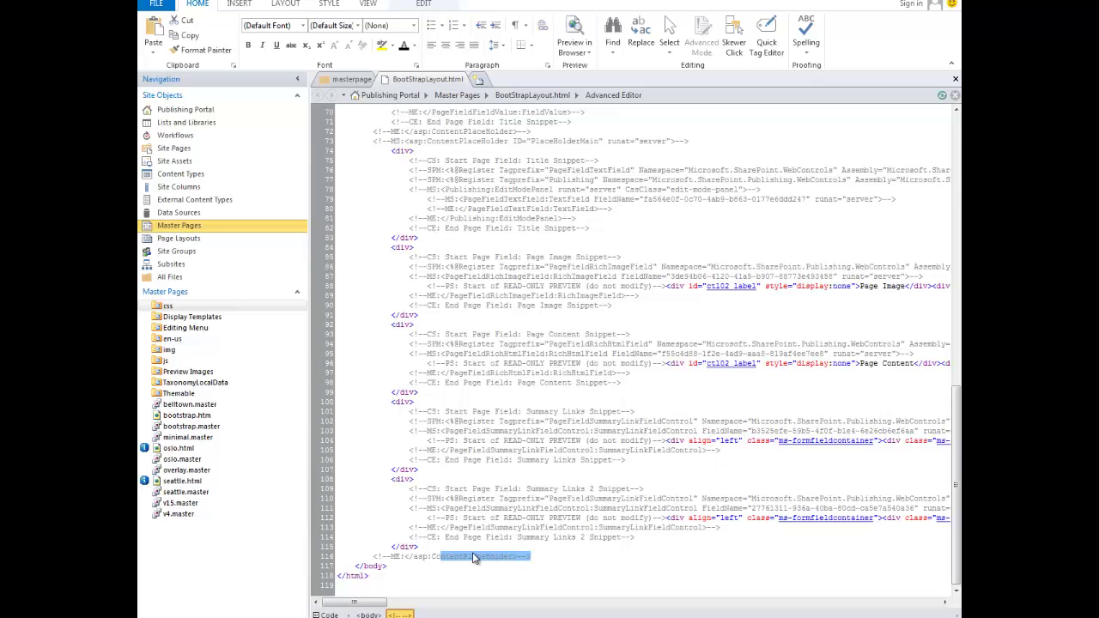
{"action": "left_click", "coordinate": [418, 547]}
{"action": "left_click_drag", "start_coordinate": [420, 547], "coordinate": [333, 154]}
{"action": "key", "text": "Delete"}
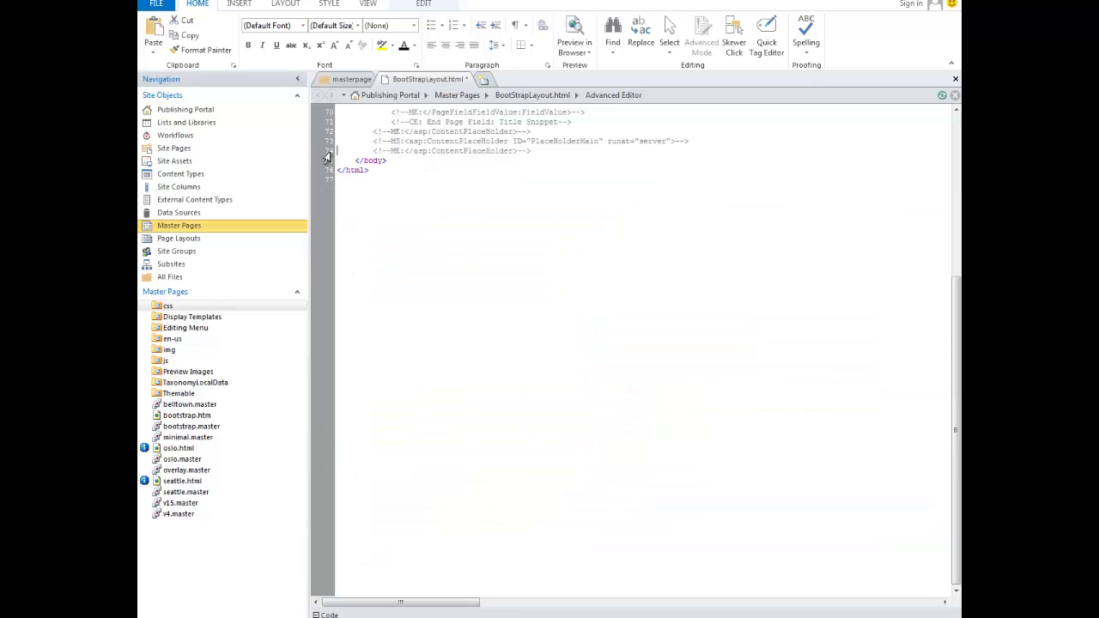
Step: Paste the Bootstrap demo container markup on a new line inside PlaceHolderMain and save BootStrapLayout.html
{"action": "key", "text": "Return"}
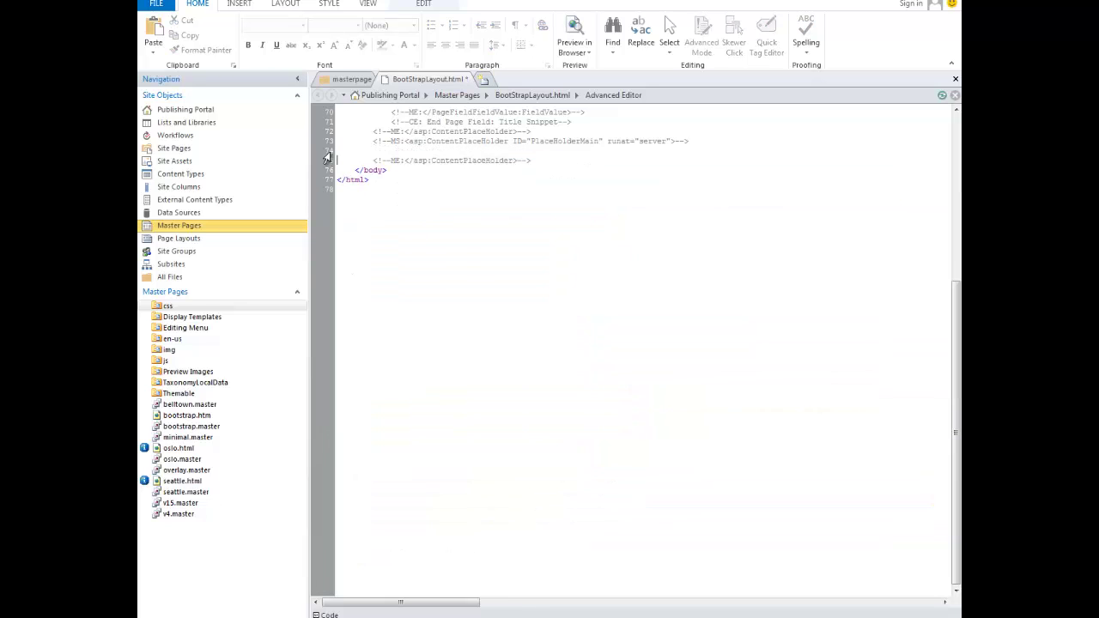
{"action": "key", "text": "ctrl+v"}
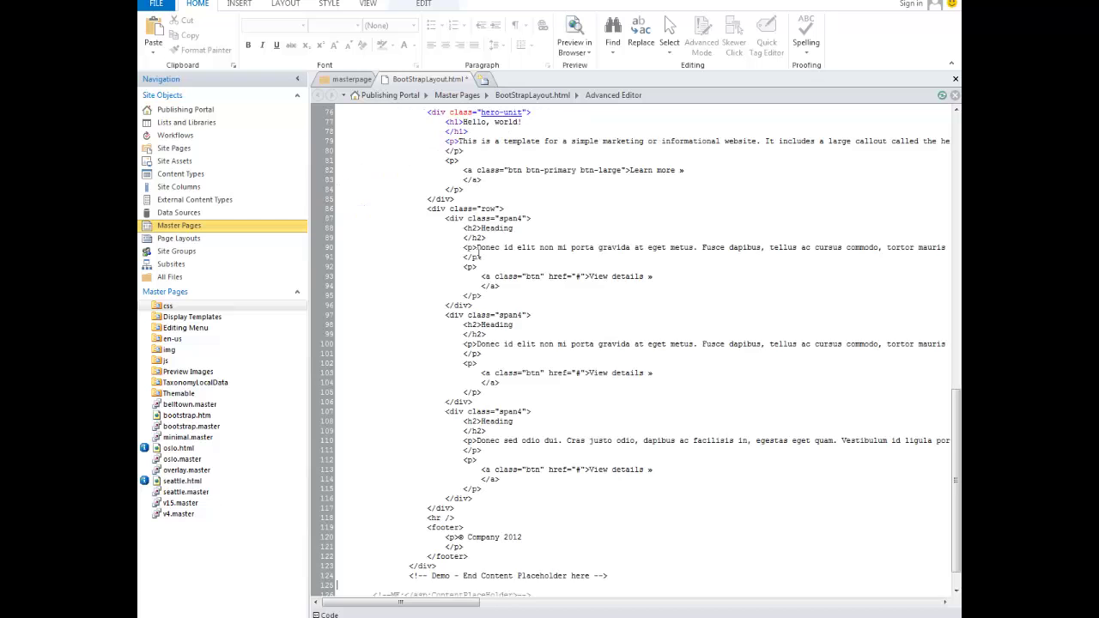
{"action": "scroll", "coordinate": [562, 506], "scroll_direction": "up", "scroll_amount": 5}
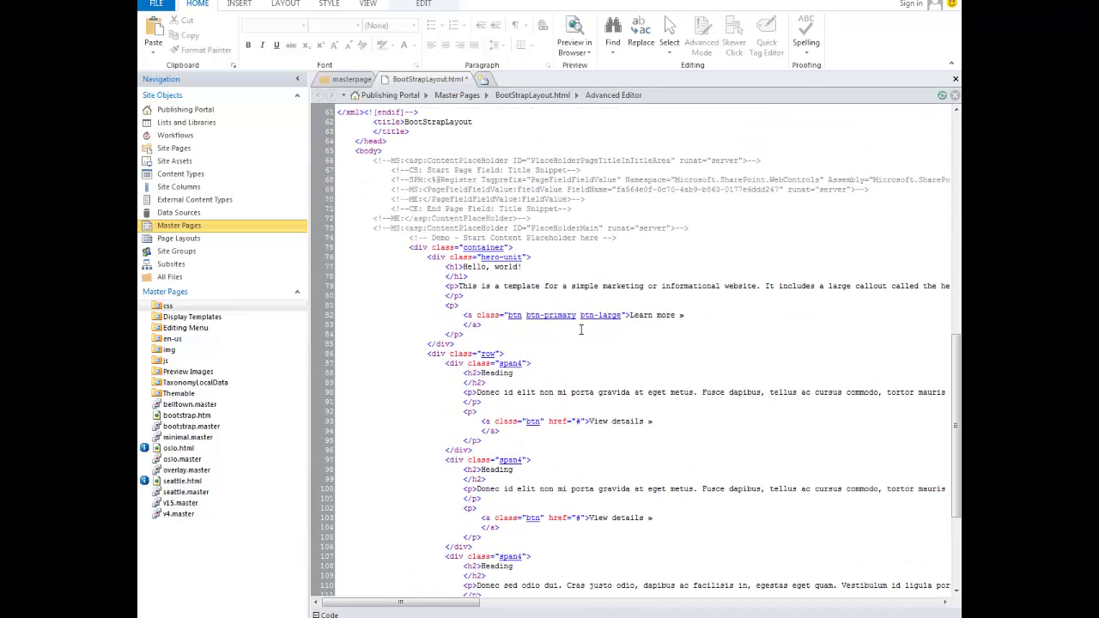
{"action": "key", "text": "ctrl+s"}
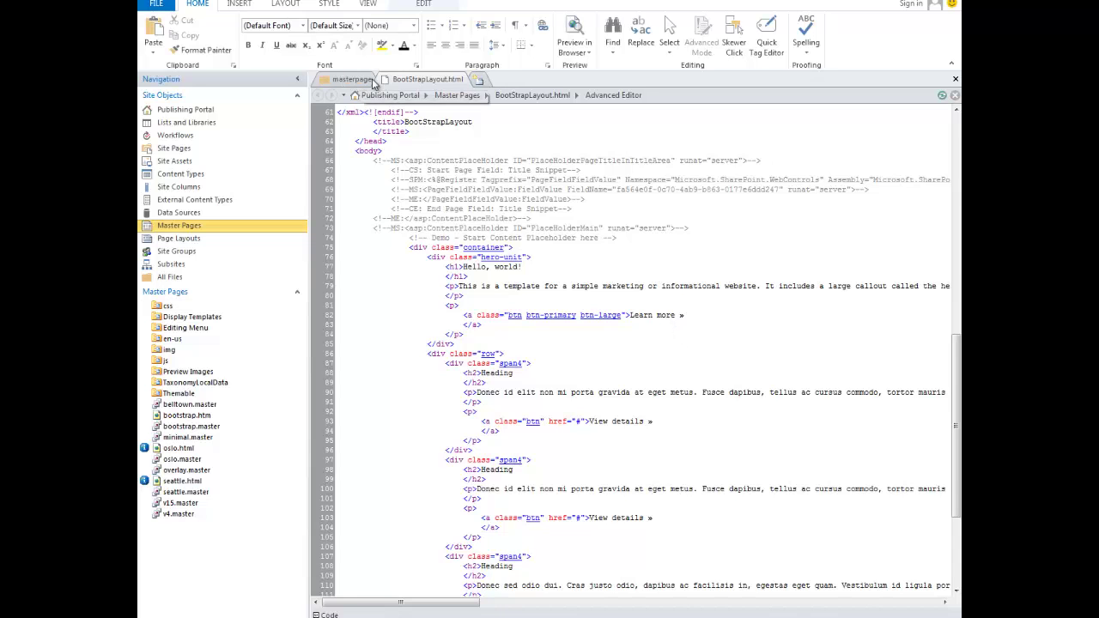
Step: Check in BootStrapLayout.html from the masterpage file list
{"action": "left_click", "coordinate": [374, 82]}
{"action": "right_click", "coordinate": [361, 392]}
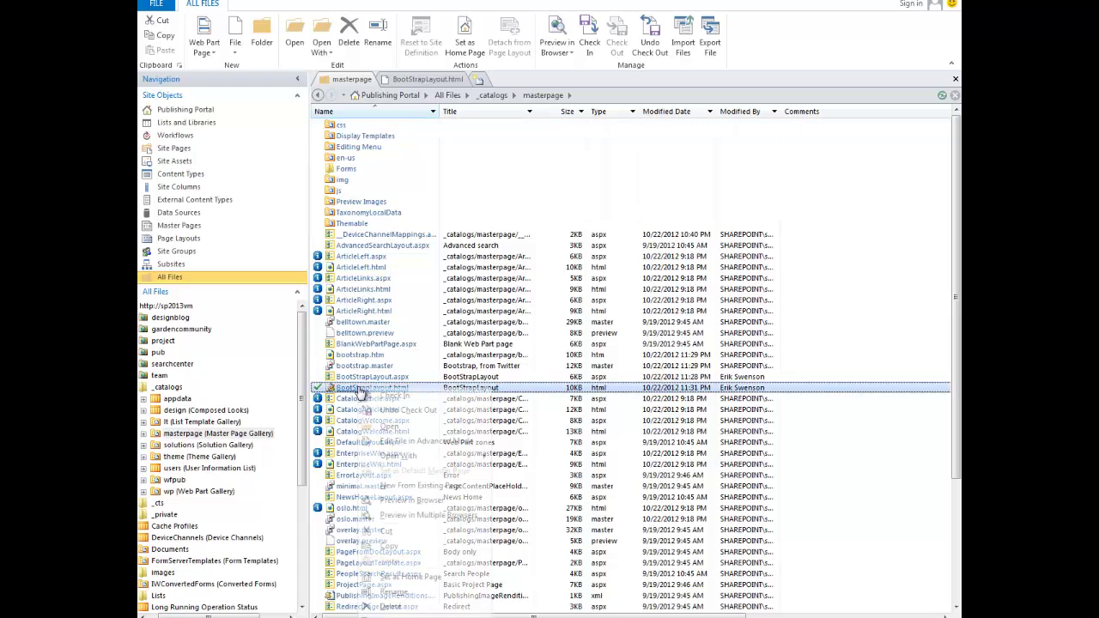
{"action": "left_click", "coordinate": [395, 399]}
{"action": "left_click", "coordinate": [570, 384]}
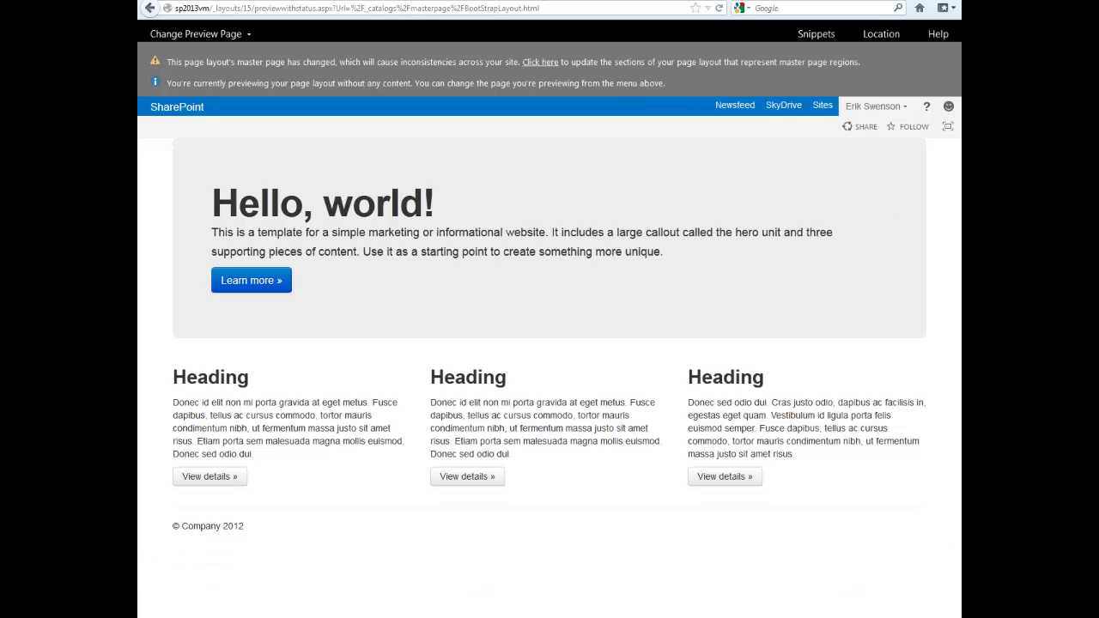
Step: Open the sp2013vm home page in a new browser tab and put it into edit mode
{"action": "key", "text": "ctrl+t"}
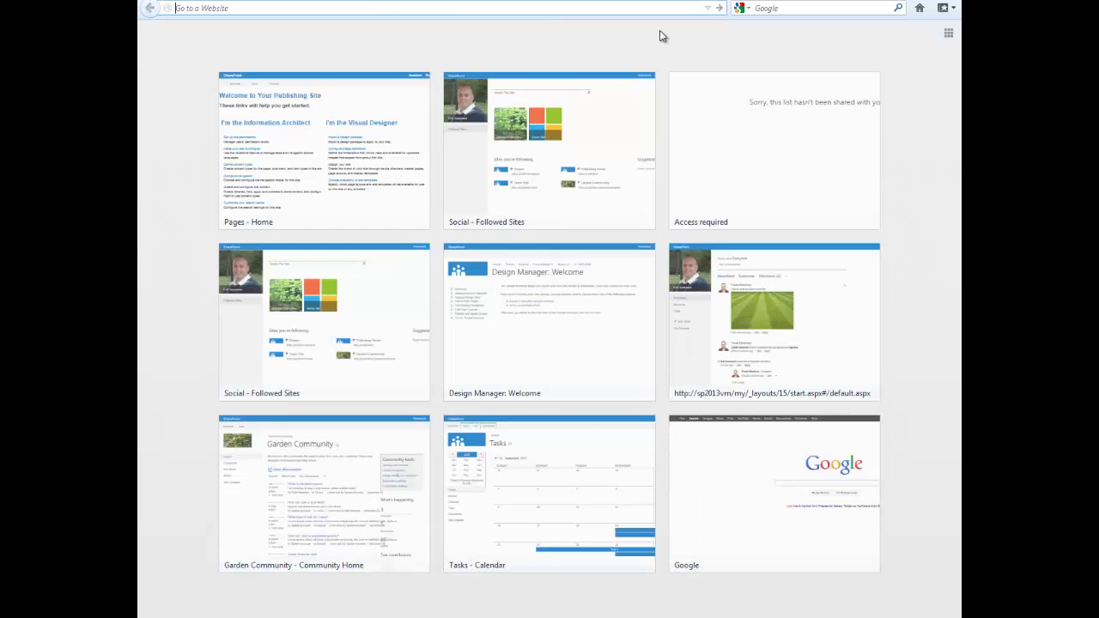
{"action": "left_click", "coordinate": [708, 8]}
{"action": "left_click", "coordinate": [232, 30]}
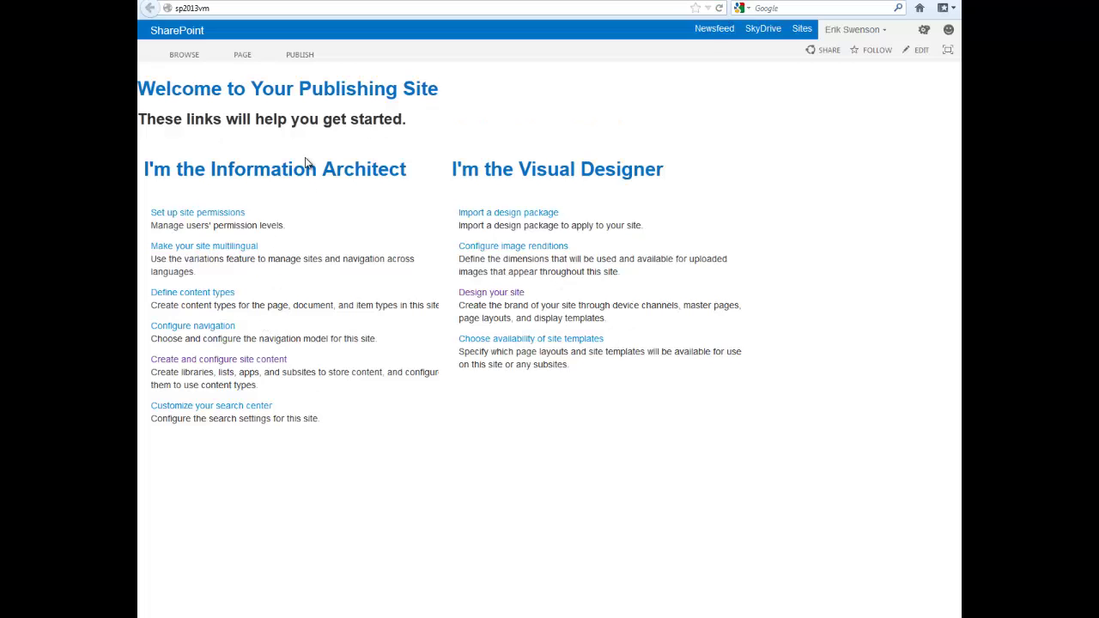
{"action": "left_click", "coordinate": [923, 31]}
{"action": "left_click", "coordinate": [847, 57]}
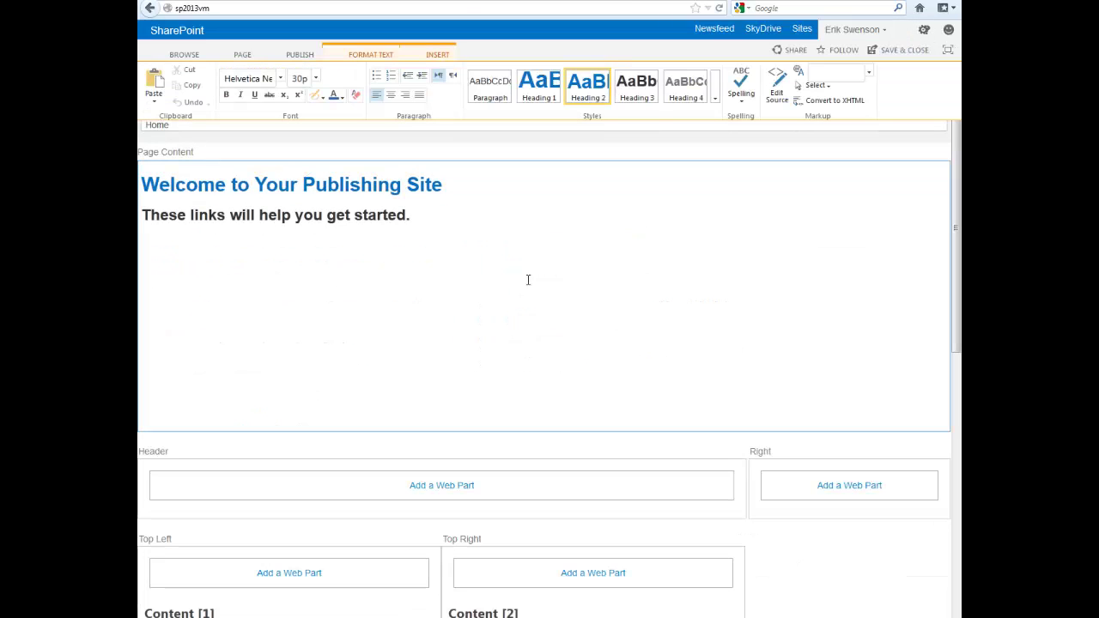
Step: Change the home page's page layout to BootStrapLayout from the Welcome Page group
{"action": "left_click", "coordinate": [245, 55]}
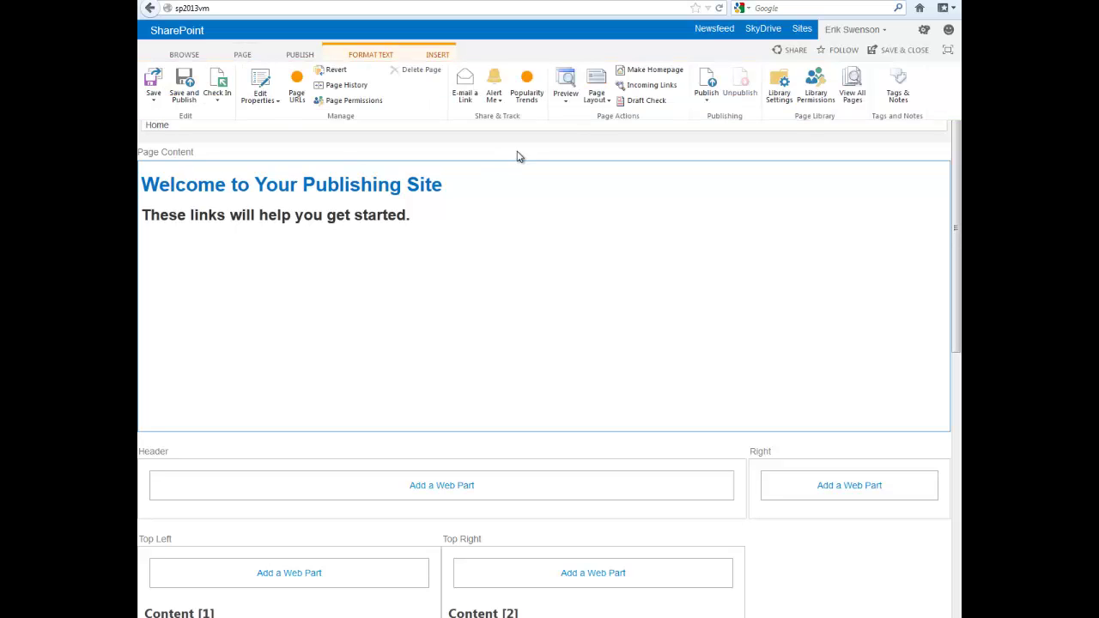
{"action": "left_click", "coordinate": [597, 92]}
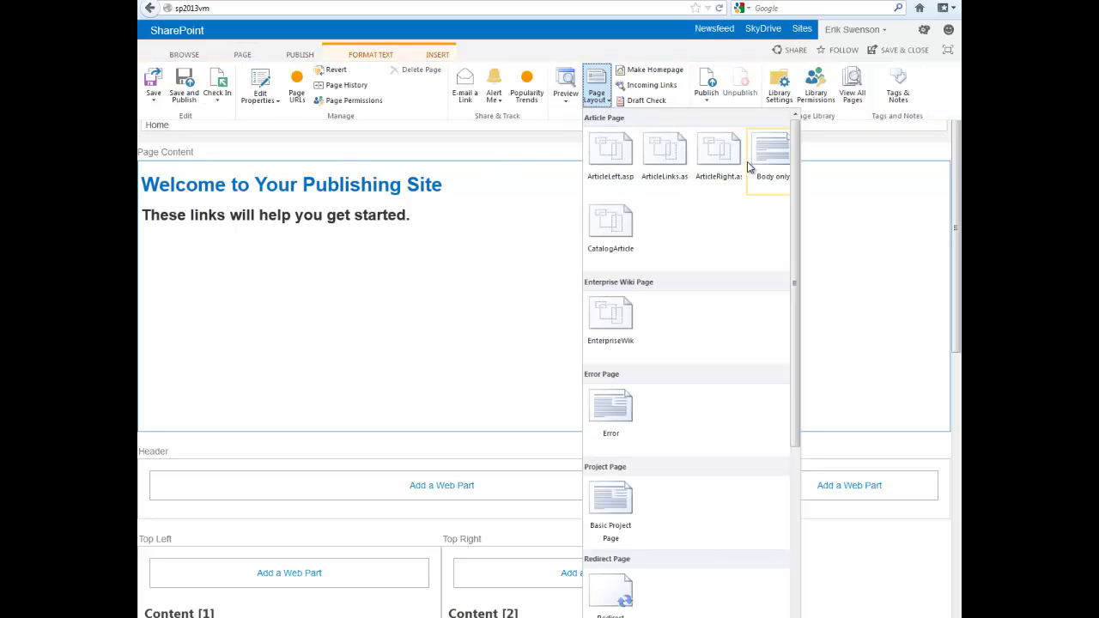
{"action": "left_click_drag", "start_coordinate": [797, 200], "coordinate": [804, 408]}
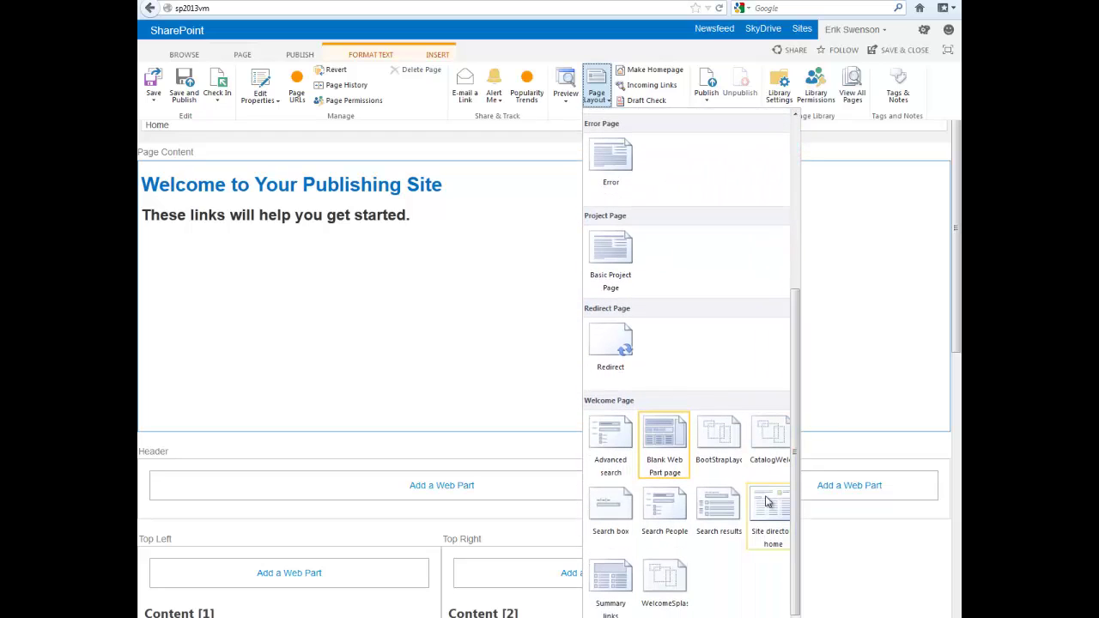
{"action": "left_click", "coordinate": [713, 438]}
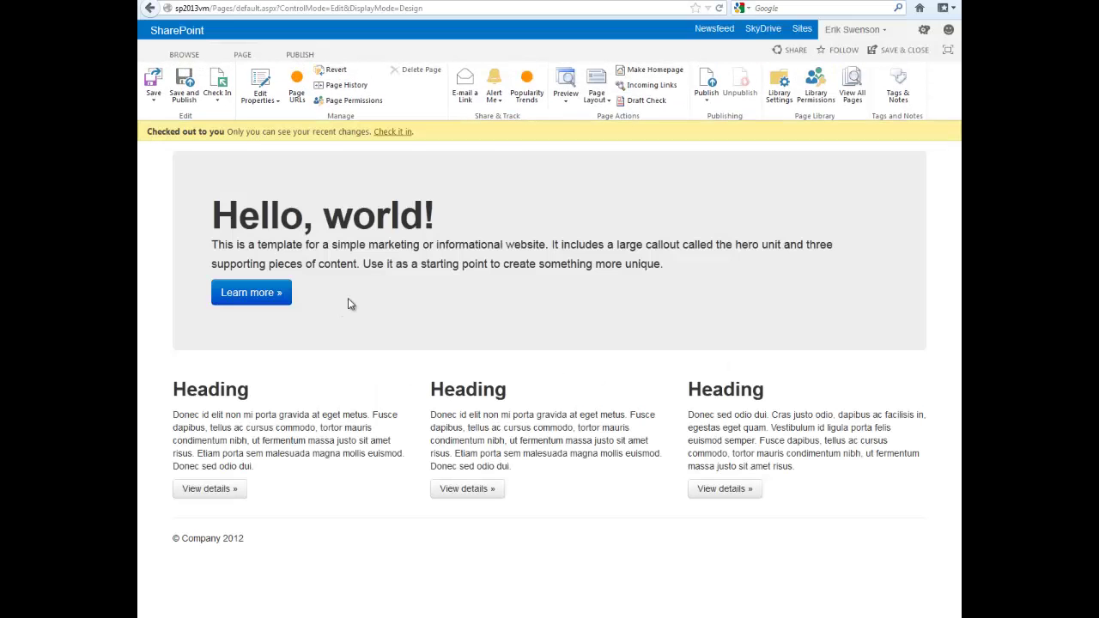
Step: Publish the home page without entering a comment
{"action": "left_click", "coordinate": [300, 54]}
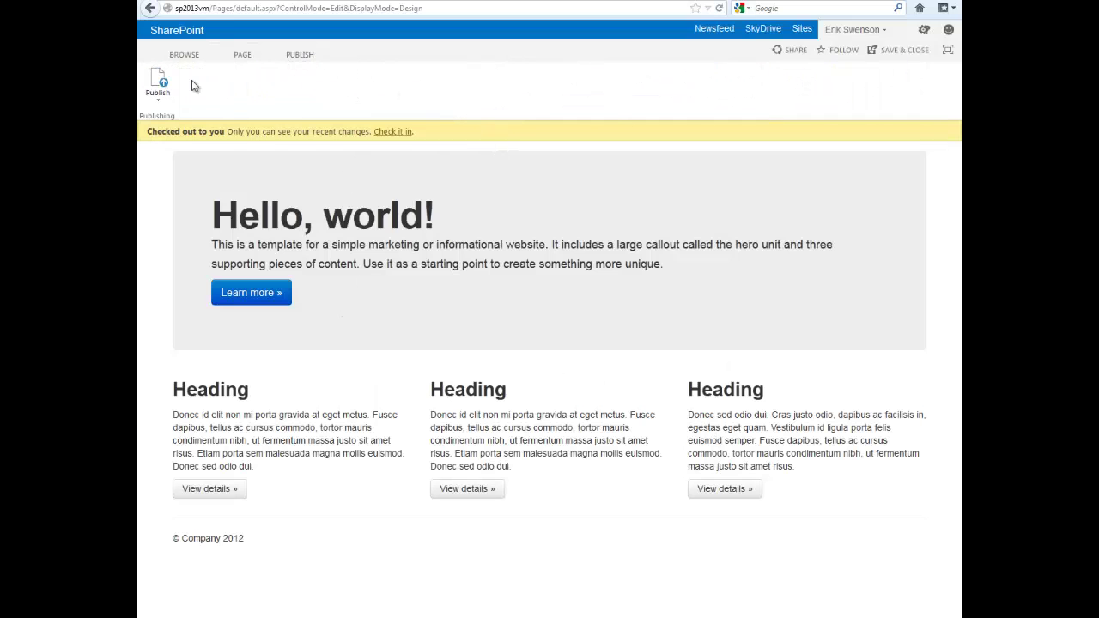
{"action": "left_click", "coordinate": [160, 86]}
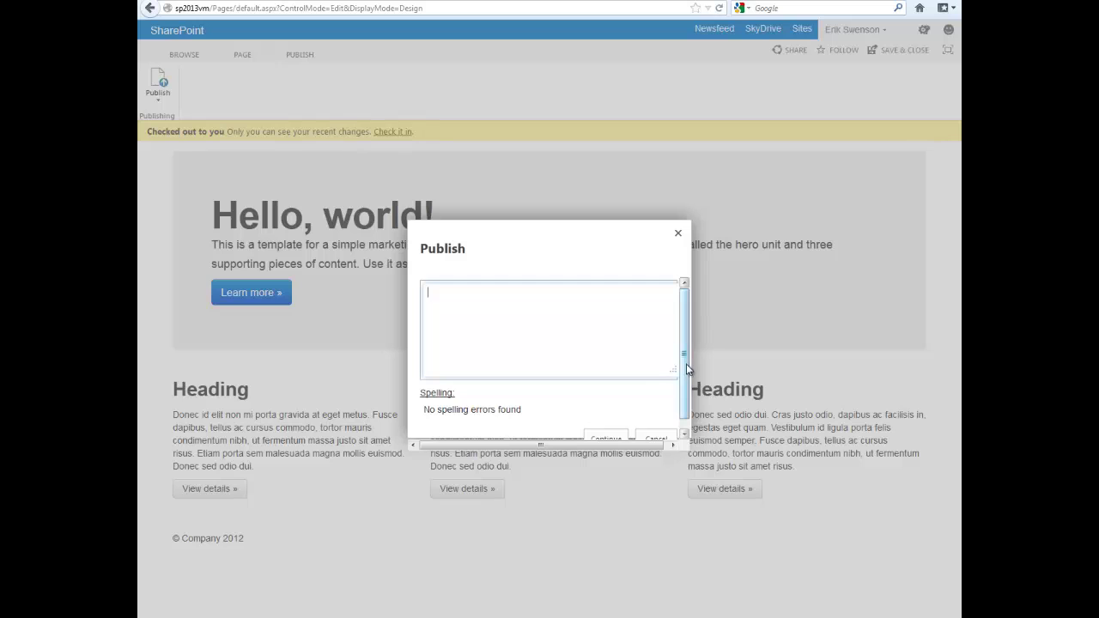
{"action": "scroll", "coordinate": [685, 368], "scroll_direction": "down", "scroll_amount": 1}
{"action": "left_click", "coordinate": [607, 430]}
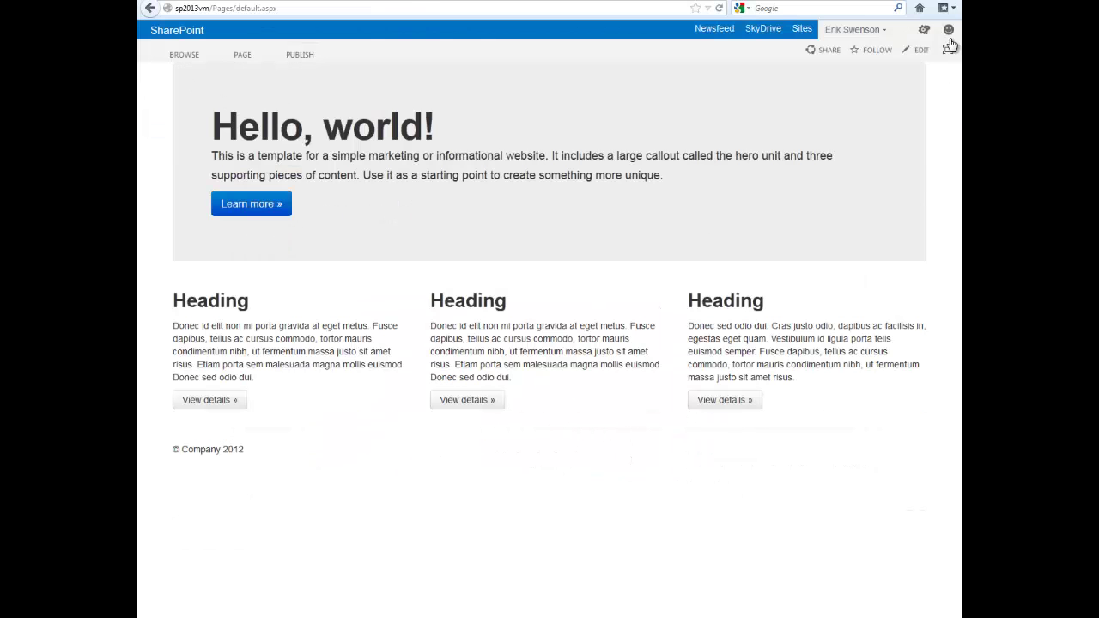
Step: Leave full screen and resize the browser window to check the home page's responsive layout, then return to full screen
{"action": "key", "text": "F11"}
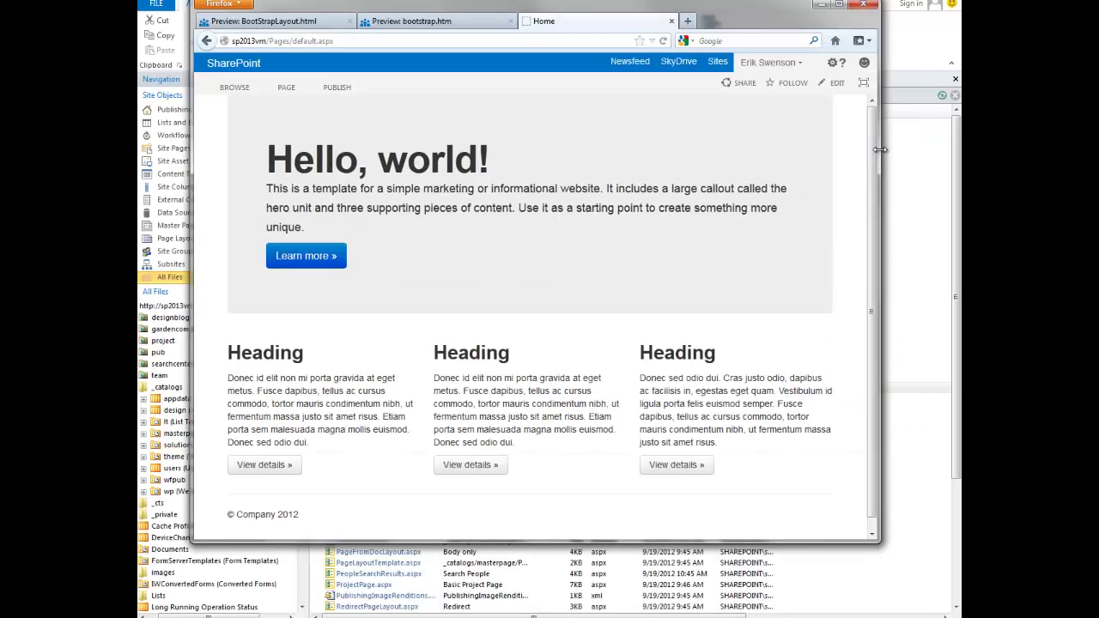
{"action": "left_click_drag", "start_coordinate": [875, 176], "coordinate": [910, 190]}
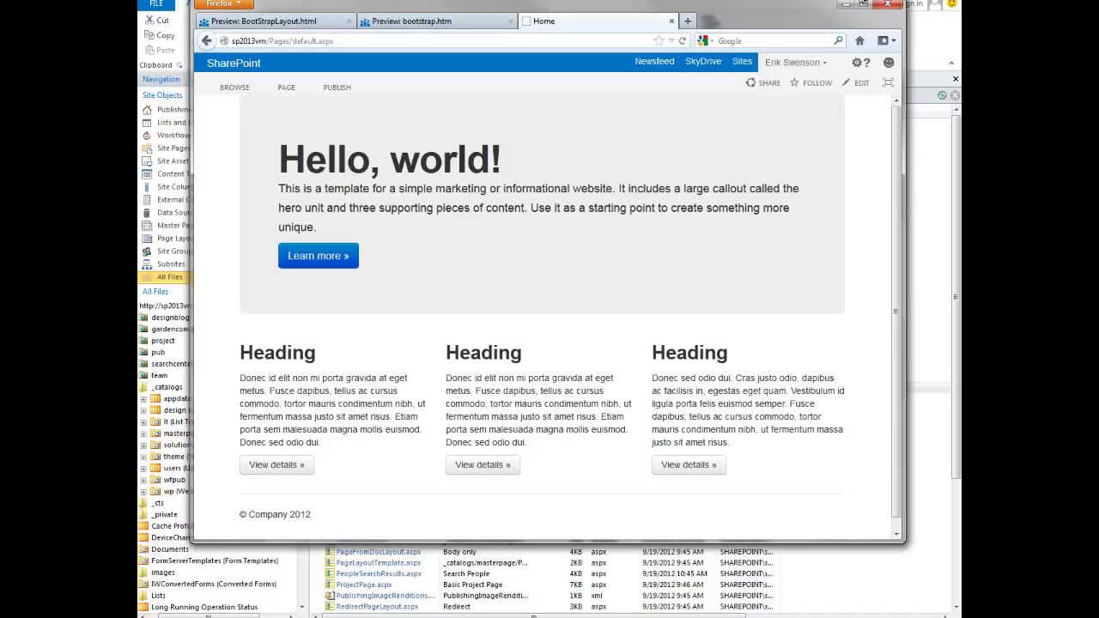
{"action": "key", "text": "F11"}
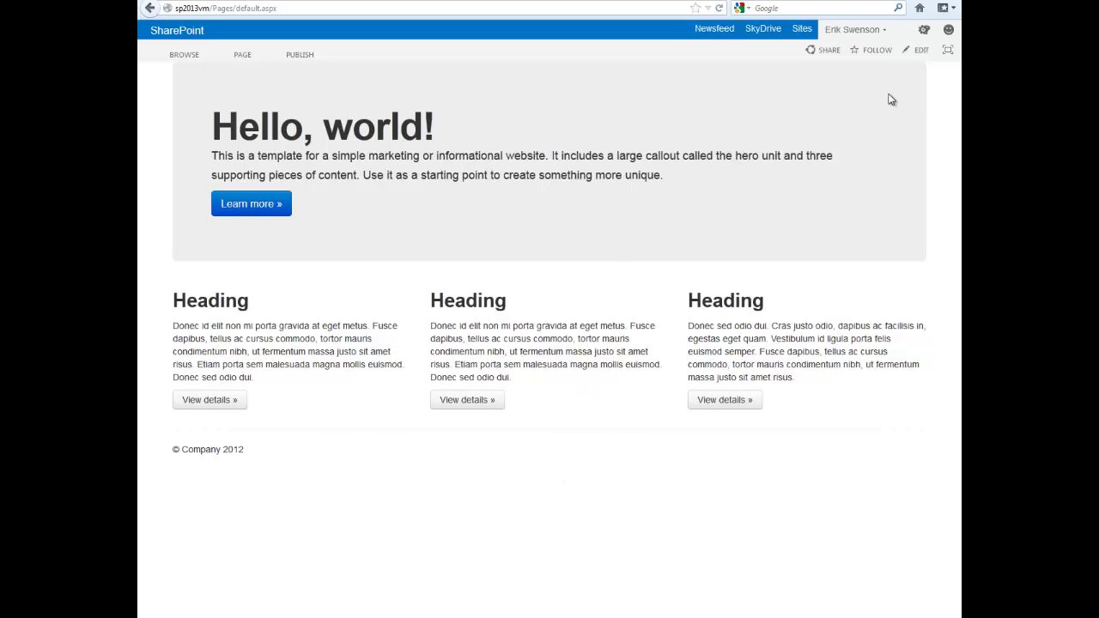
Step: Put the home page back into edit mode and publish it again
{"action": "left_click", "coordinate": [924, 30]}
{"action": "left_click", "coordinate": [867, 54]}
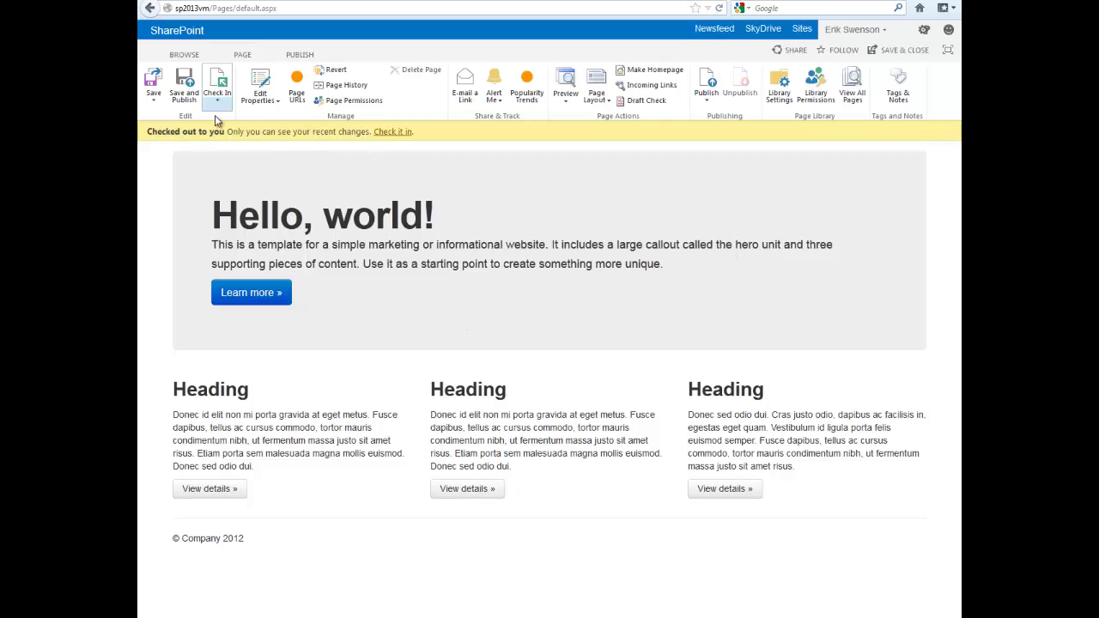
{"action": "left_click", "coordinate": [705, 89]}
{"action": "left_click", "coordinate": [620, 438]}
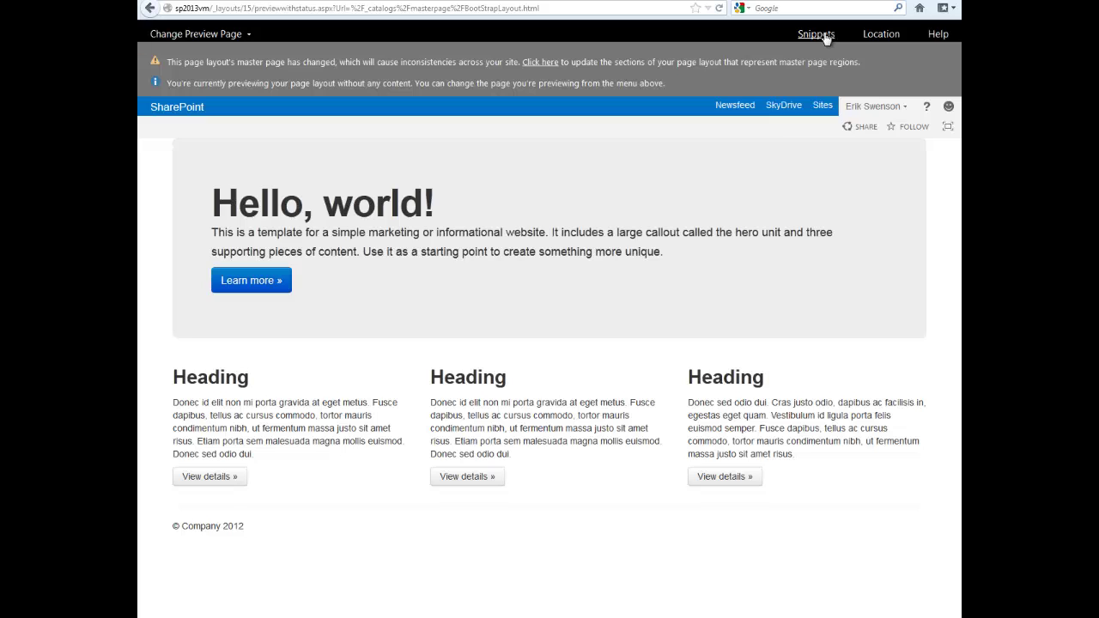
Step: From the BootStrapLayout preview, open the snippet gallery and copy the entire HTML snippet of the Title page field
{"action": "left_click", "coordinate": [815, 34]}
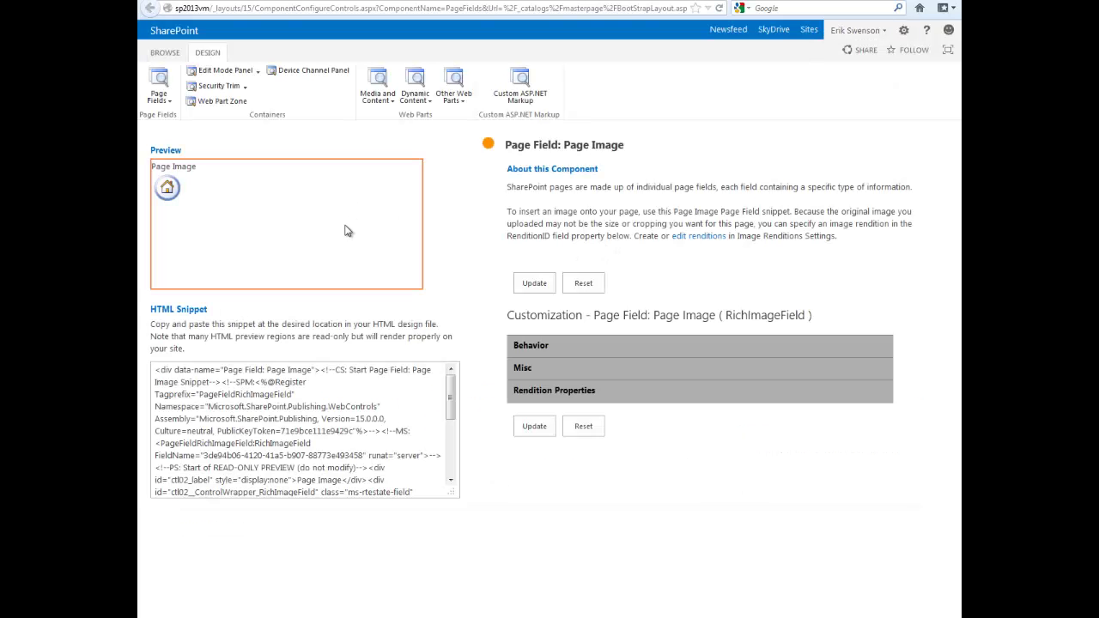
{"action": "left_click", "coordinate": [162, 102]}
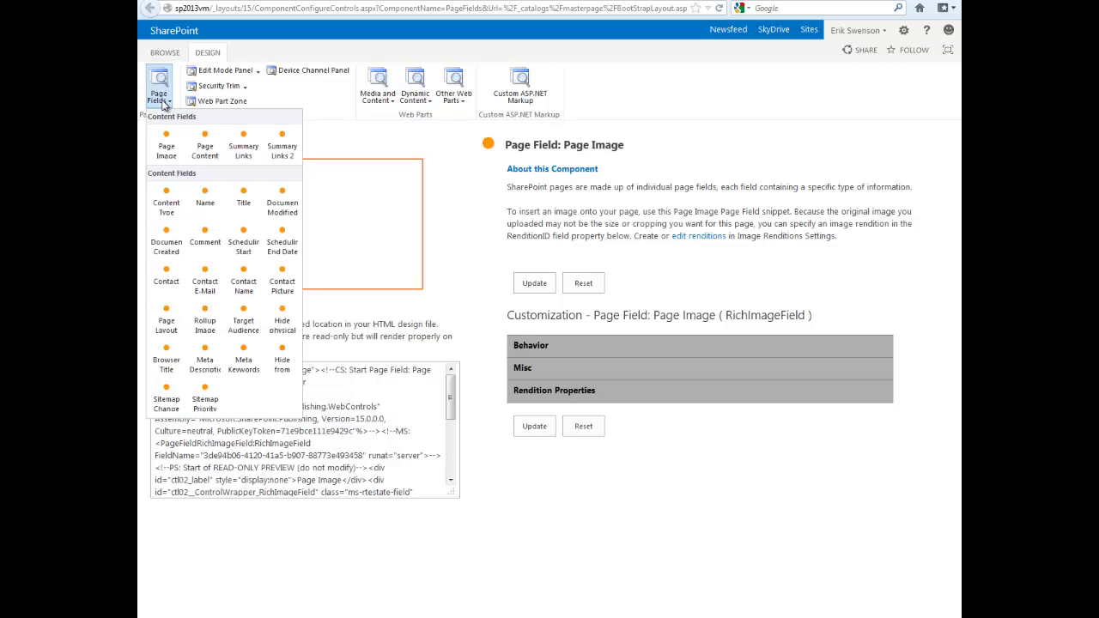
{"action": "left_click", "coordinate": [247, 200]}
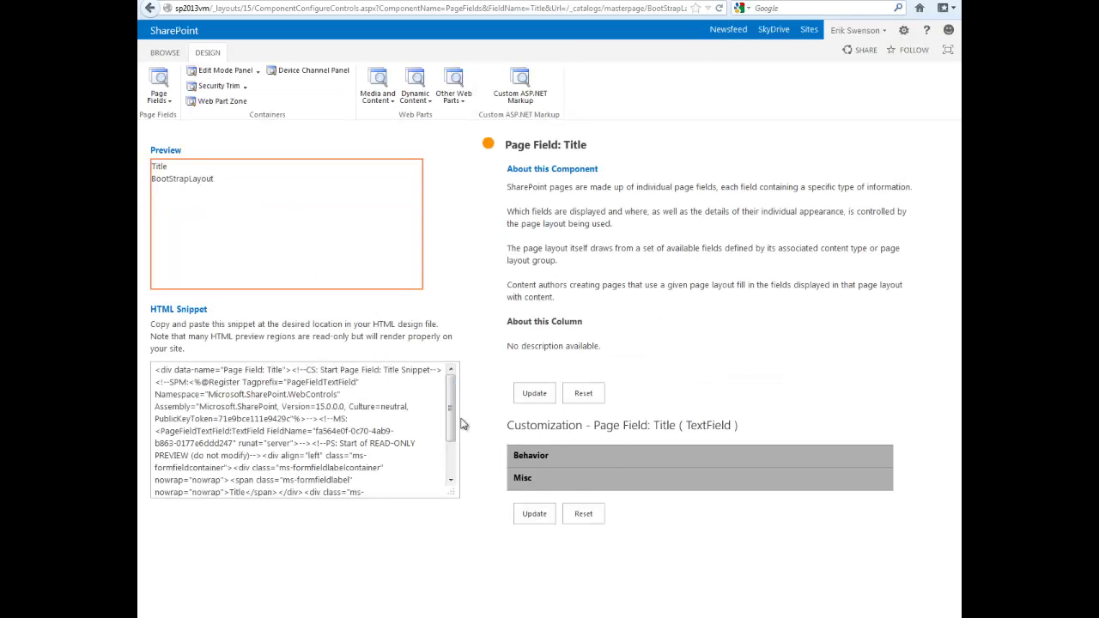
{"action": "scroll", "coordinate": [455, 429], "scroll_direction": "down", "scroll_amount": 2}
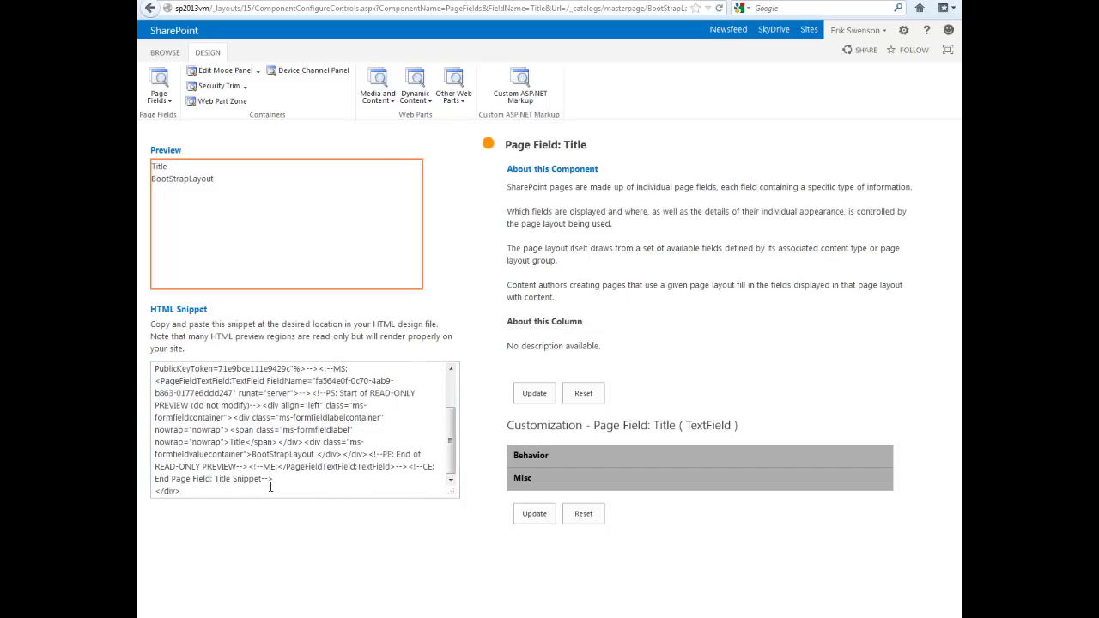
{"action": "left_click_drag", "start_coordinate": [180, 491], "coordinate": [147, 353]}
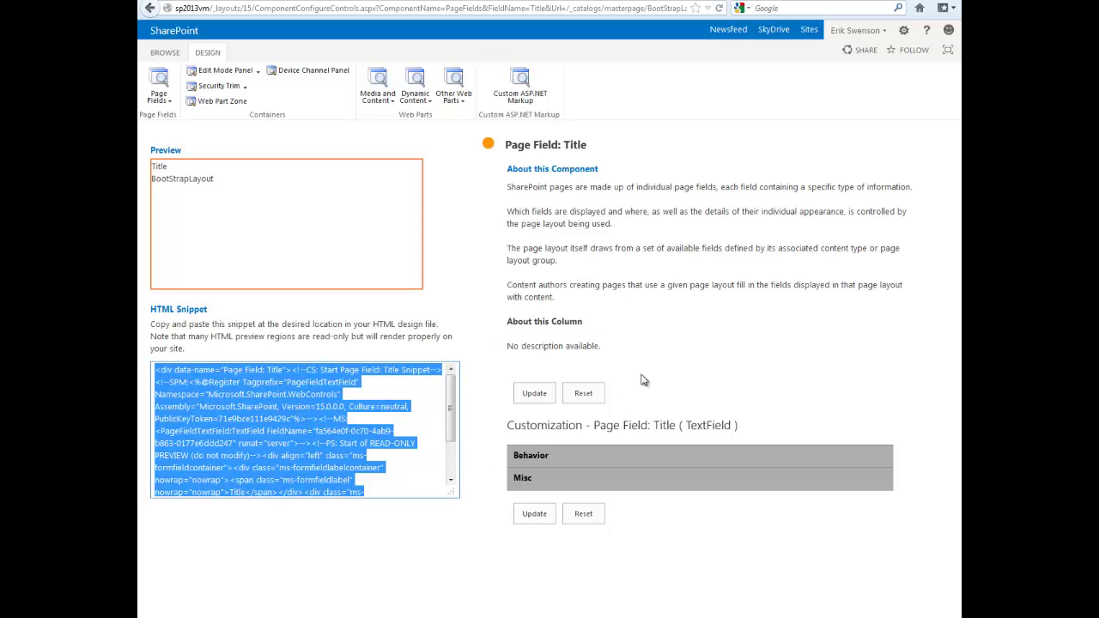
Step: Switch to SharePoint Designer and check out BootStrapLayout.html
{"action": "key", "text": "alt+Tab"}
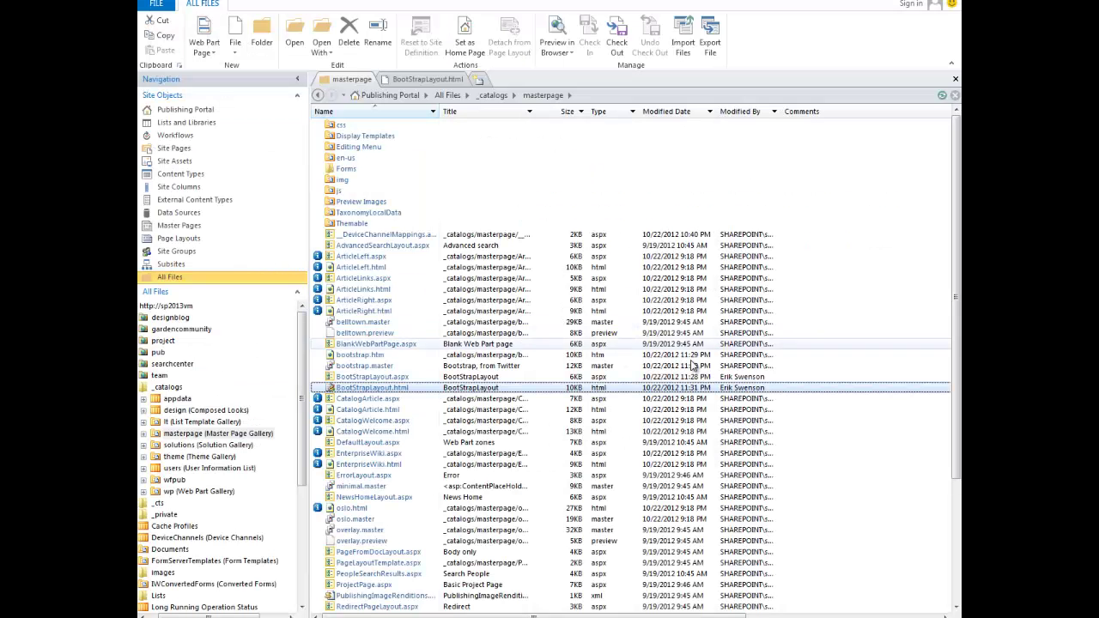
{"action": "right_click", "coordinate": [373, 392]}
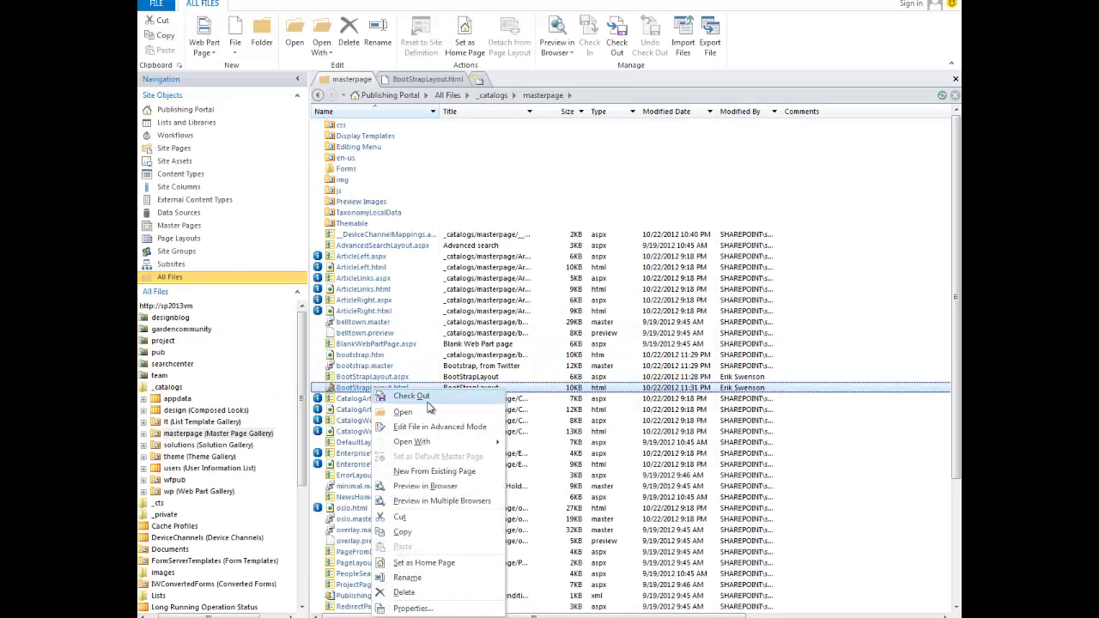
{"action": "left_click", "coordinate": [426, 400]}
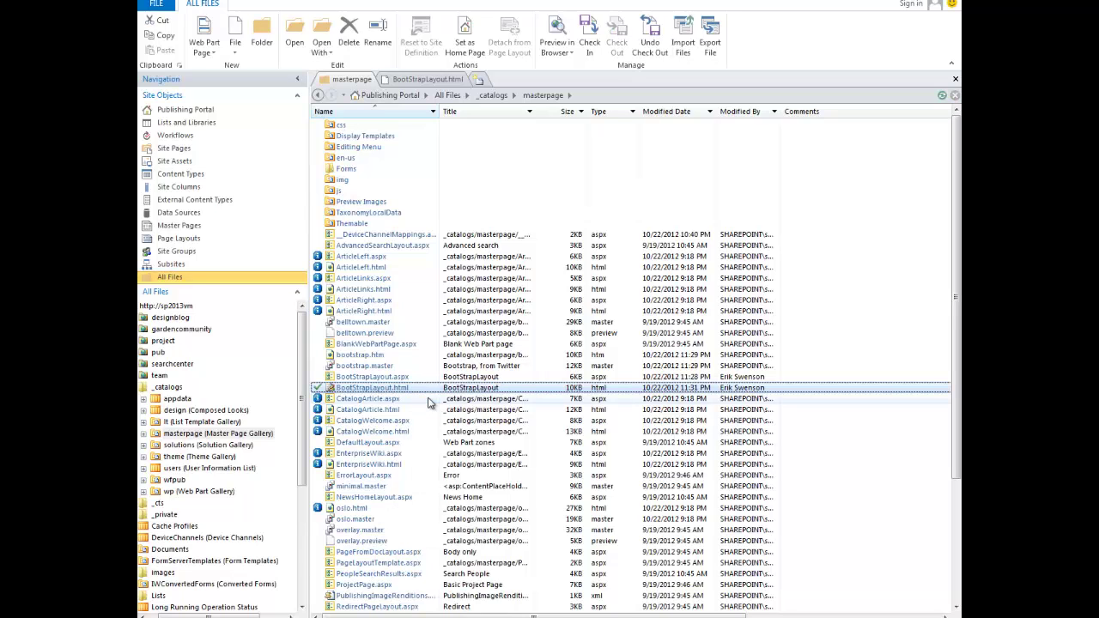
Step: Replace the "Hello, world!" text in the hero unit's h1 of BootStrapLayout.html with the copied Title field snippet and save the file
{"action": "left_click", "coordinate": [434, 80]}
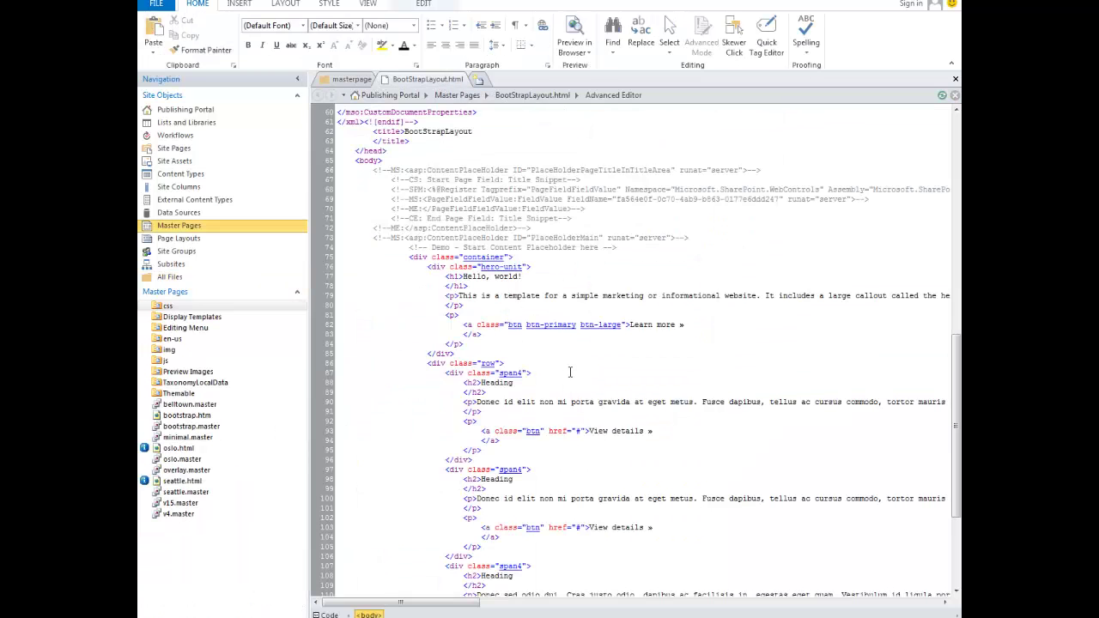
{"action": "scroll", "coordinate": [570, 372], "scroll_direction": "down", "scroll_amount": 2}
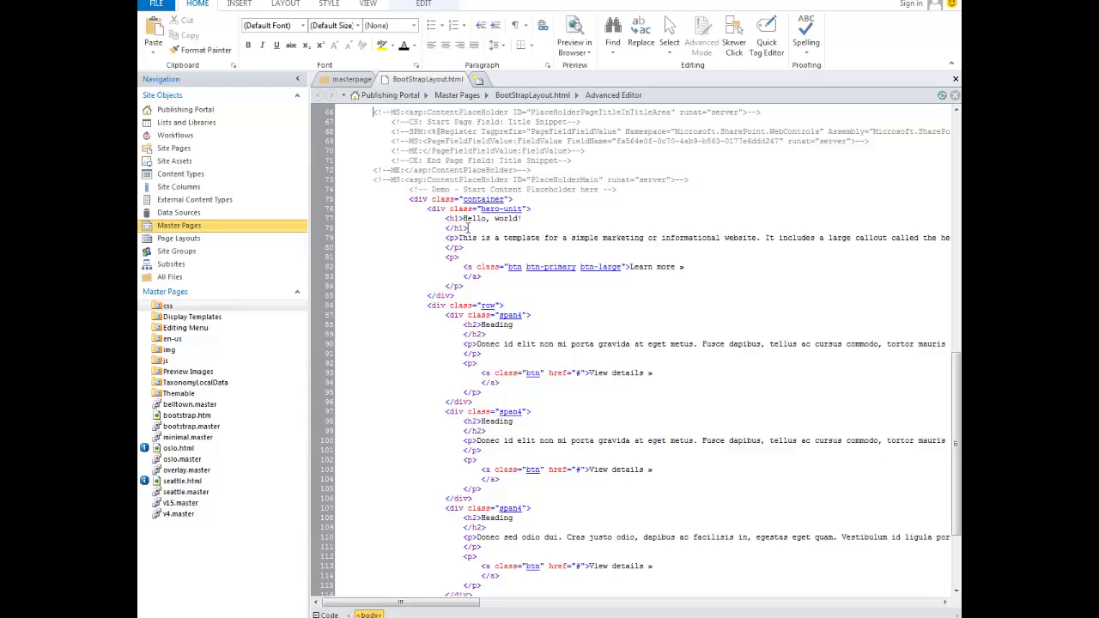
{"action": "left_click_drag", "start_coordinate": [522, 218], "coordinate": [463, 218]}
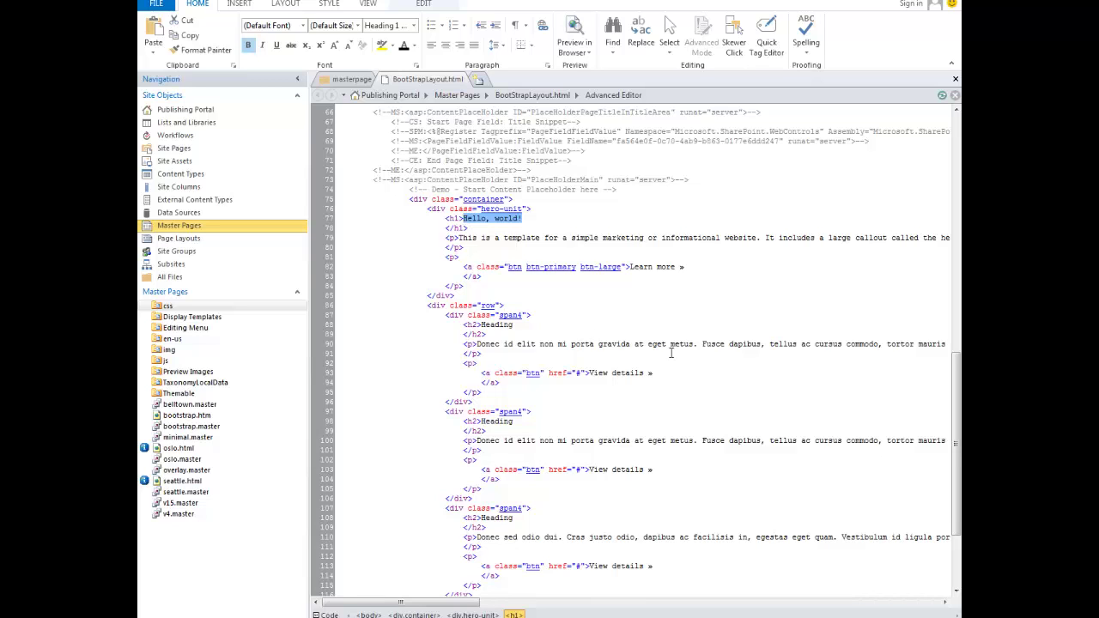
{"action": "key", "text": "ctrl+v"}
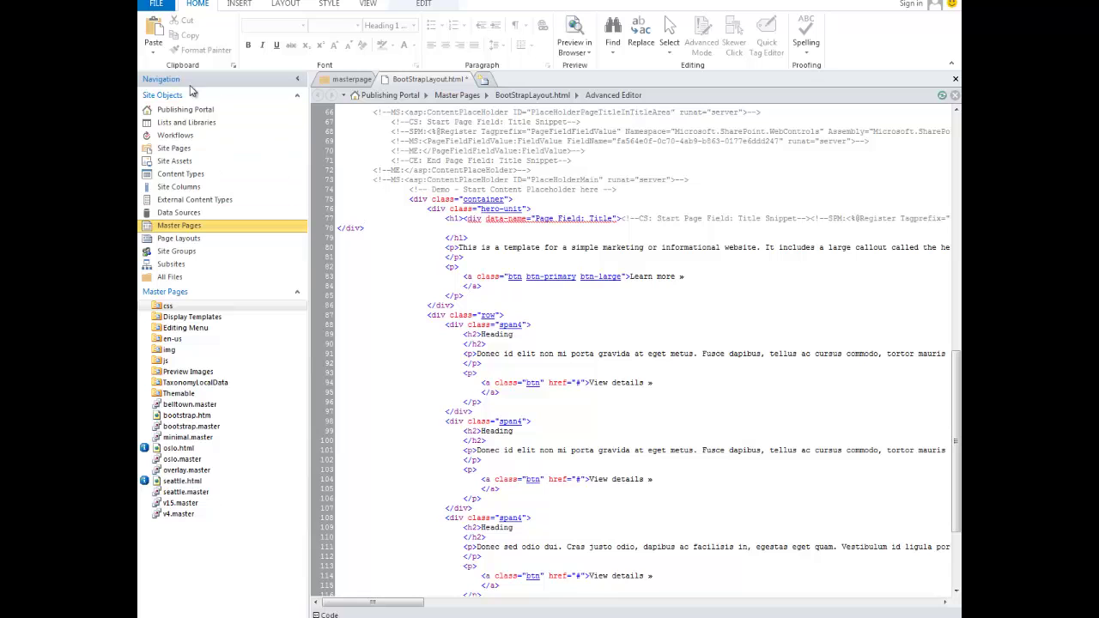
{"action": "key", "text": "ctrl+s"}
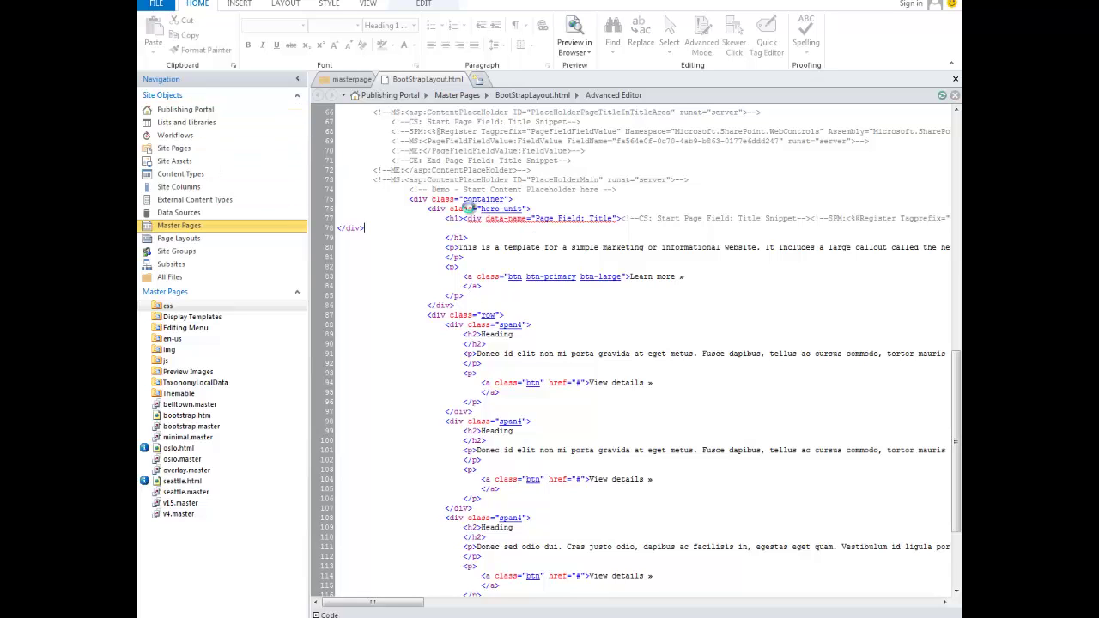
Step: Check in BootStrapLayout.html from the masterpage folder without a version comment
{"action": "left_click", "coordinate": [352, 79]}
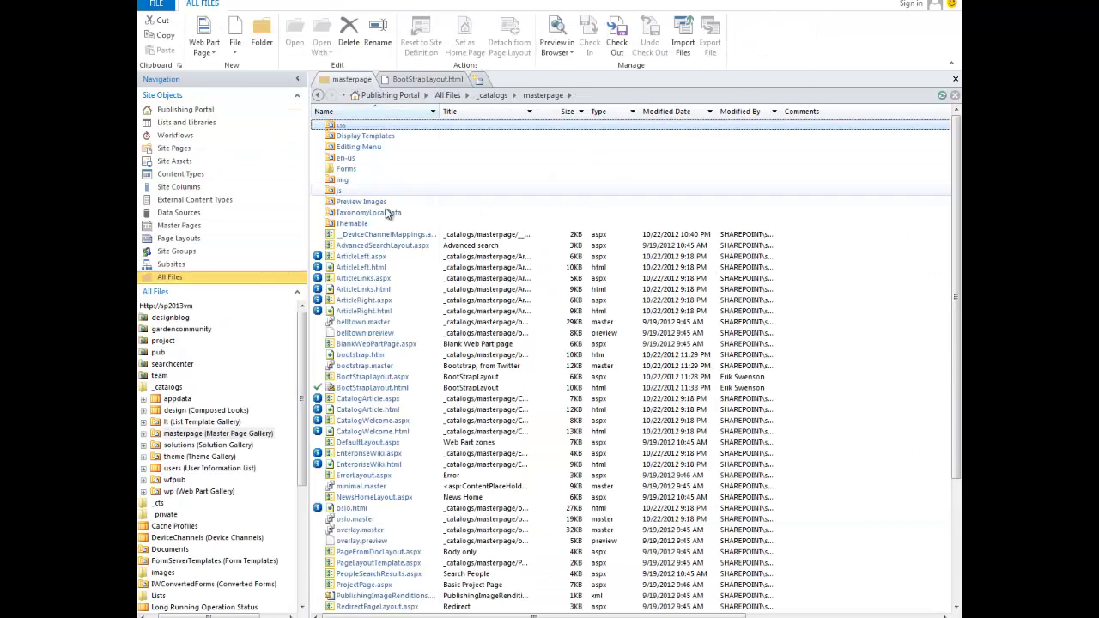
{"action": "left_click", "coordinate": [367, 387]}
{"action": "right_click", "coordinate": [367, 387]}
{"action": "left_click", "coordinate": [409, 399]}
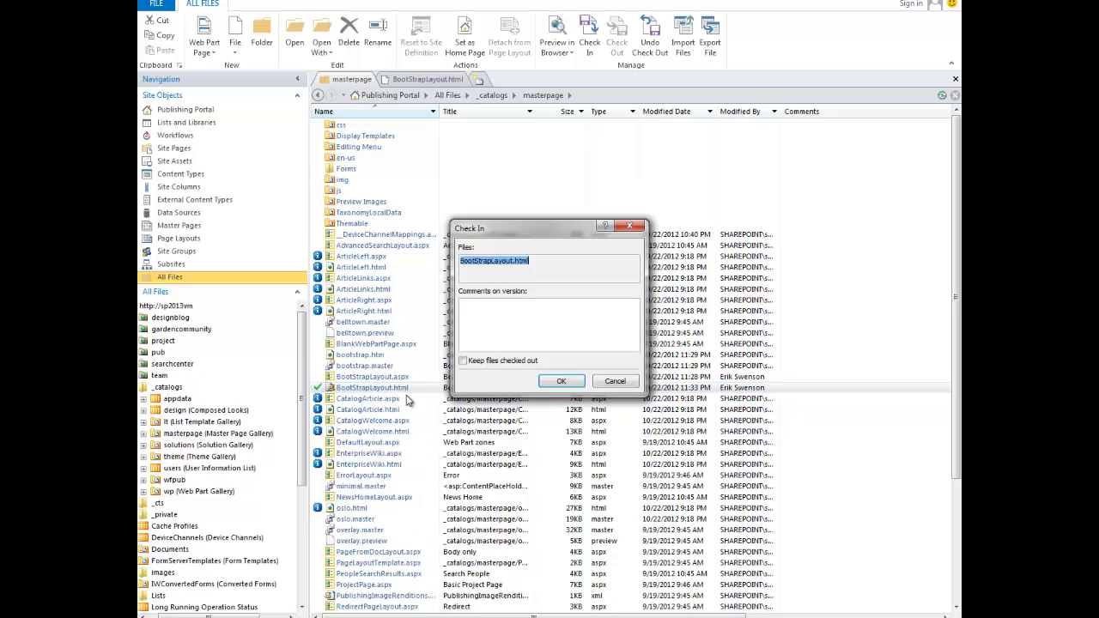
{"action": "left_click", "coordinate": [560, 380]}
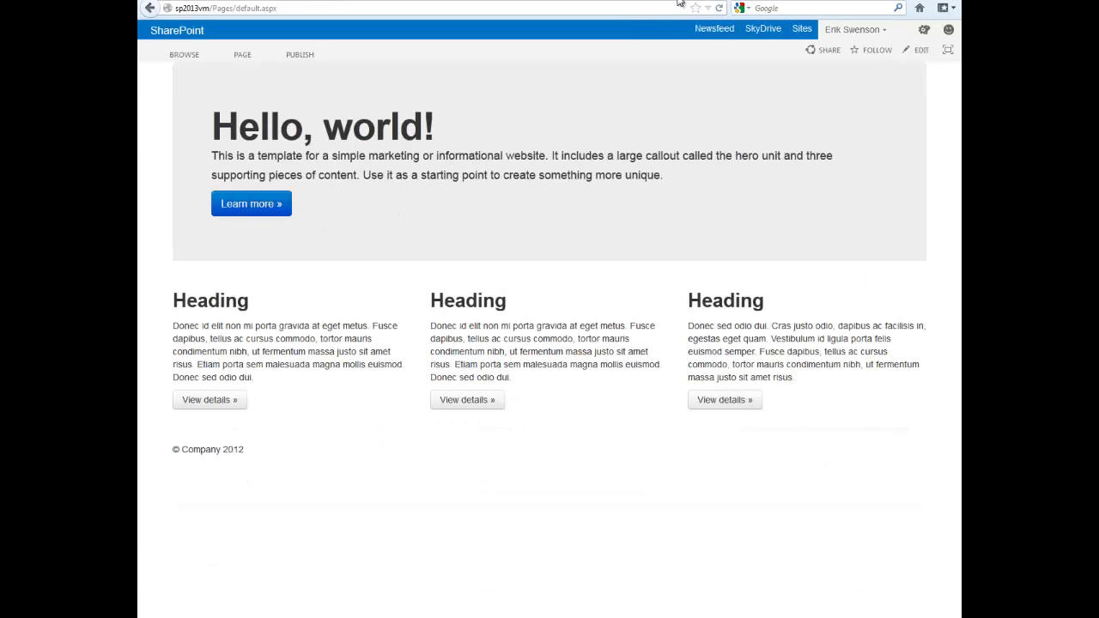
Step: Switch to the browser, reload the home page and check the hero unit's heading
{"action": "left_click", "coordinate": [718, 11]}
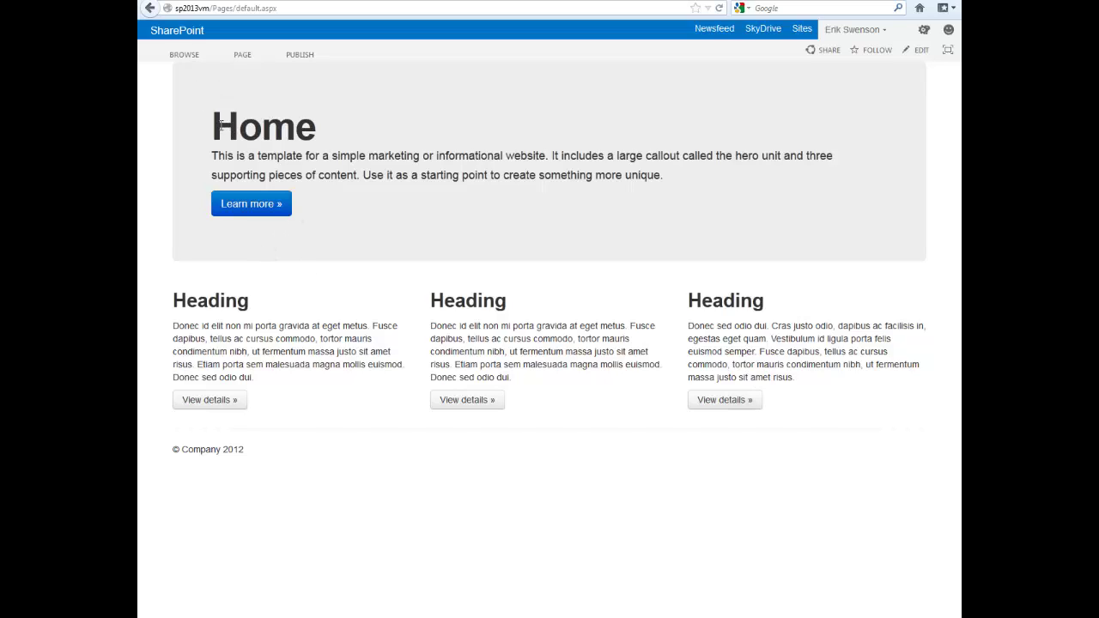
{"action": "left_click_drag", "start_coordinate": [221, 127], "coordinate": [319, 135]}
{"action": "left_click", "coordinate": [413, 147]}
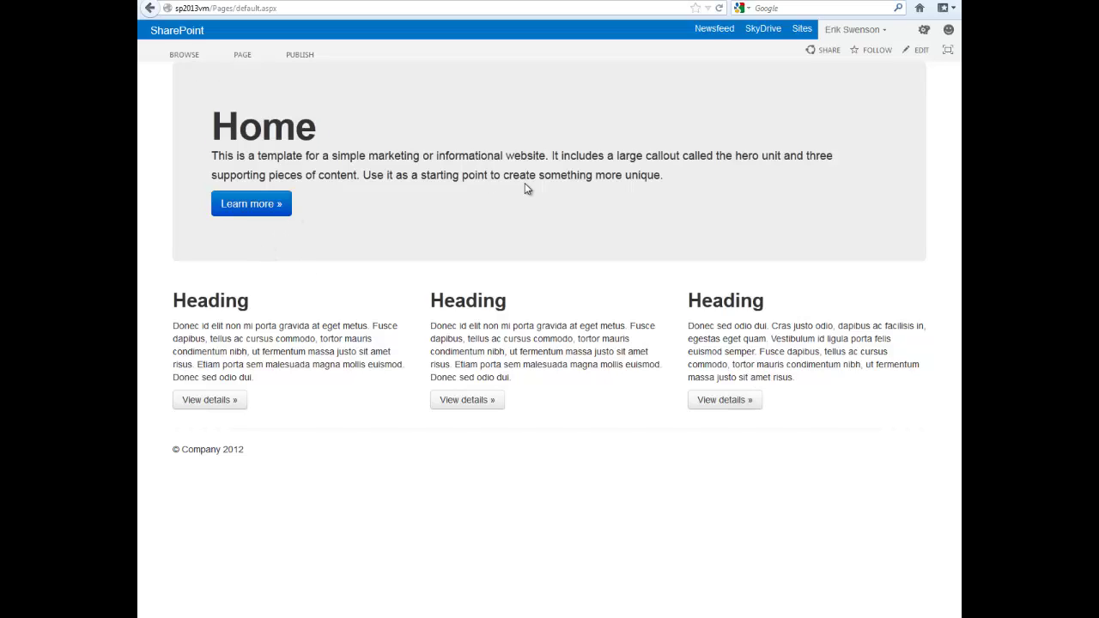
Step: Put the home page into edit mode and change its Title field to "Whatever I want!"
{"action": "left_click", "coordinate": [919, 50]}
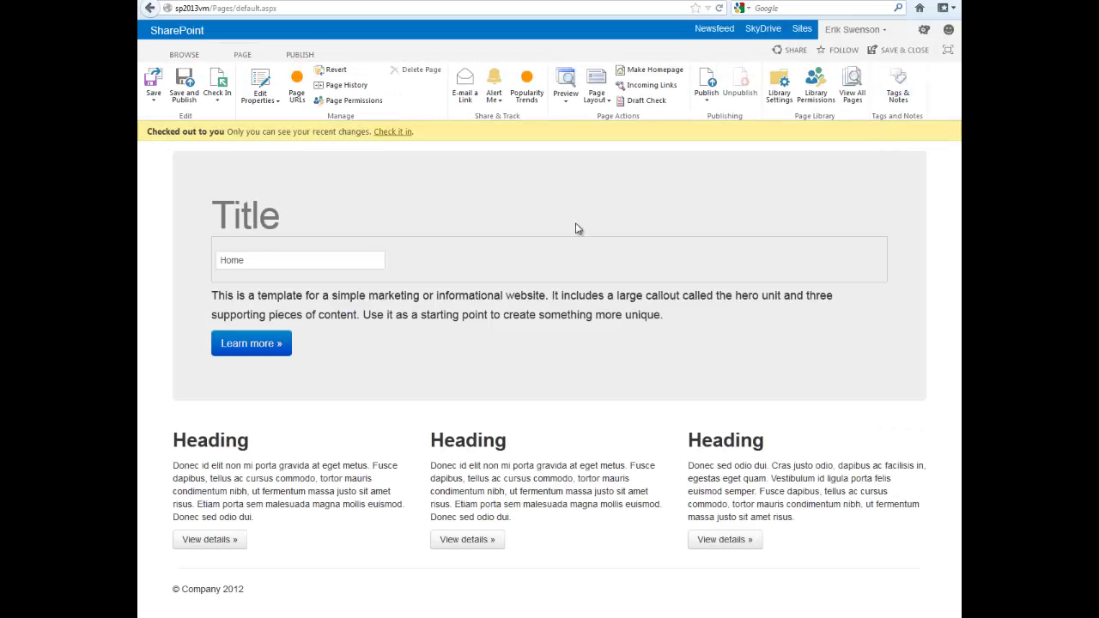
{"action": "left_click", "coordinate": [287, 269]}
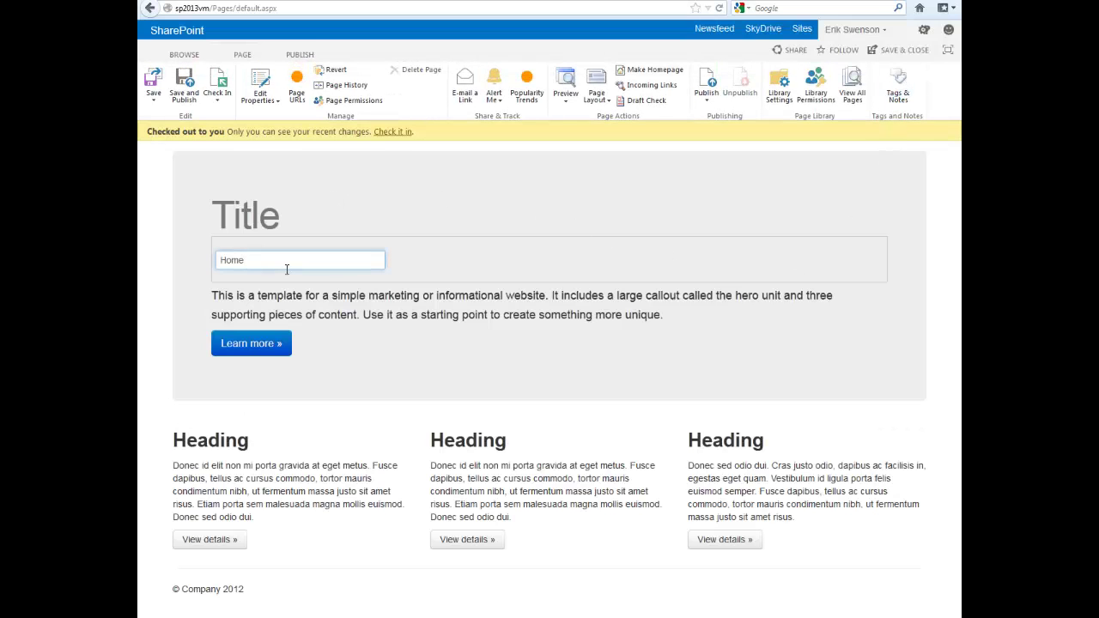
{"action": "key", "text": "BackSpace"}
{"action": "key", "text": "BackSpace"}
{"action": "key", "text": "BackSpace"}
{"action": "key", "text": "BackSpace"}
{"action": "type", "text": "Whatever I want"}
Step: Publish the home page without a comment and check the heading in the hero unit
{"action": "left_click", "coordinate": [708, 90]}
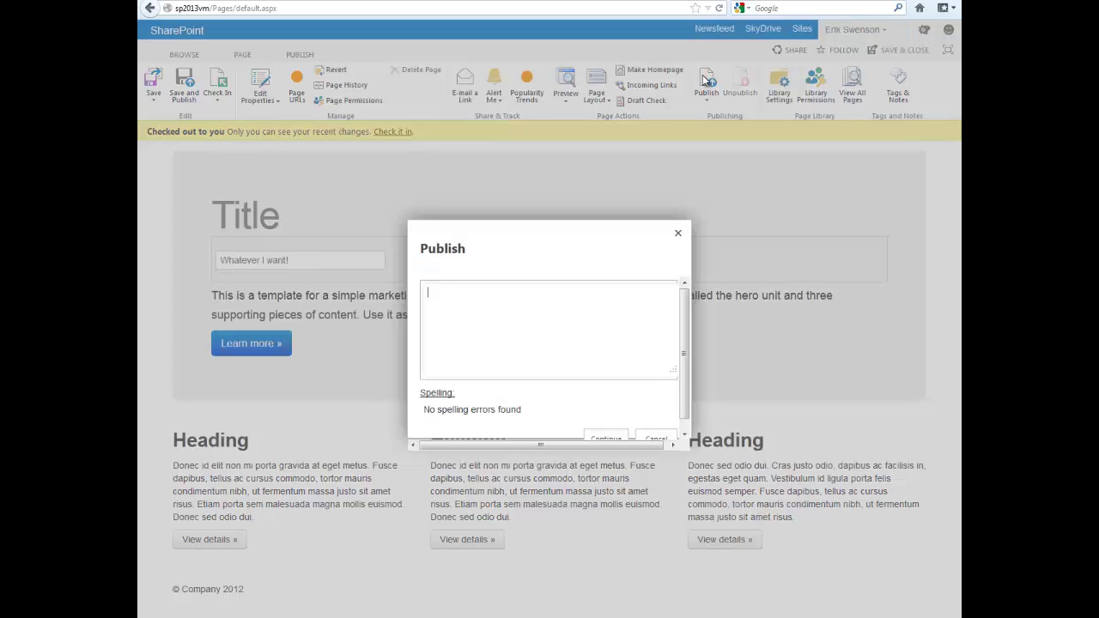
{"action": "left_click", "coordinate": [613, 437]}
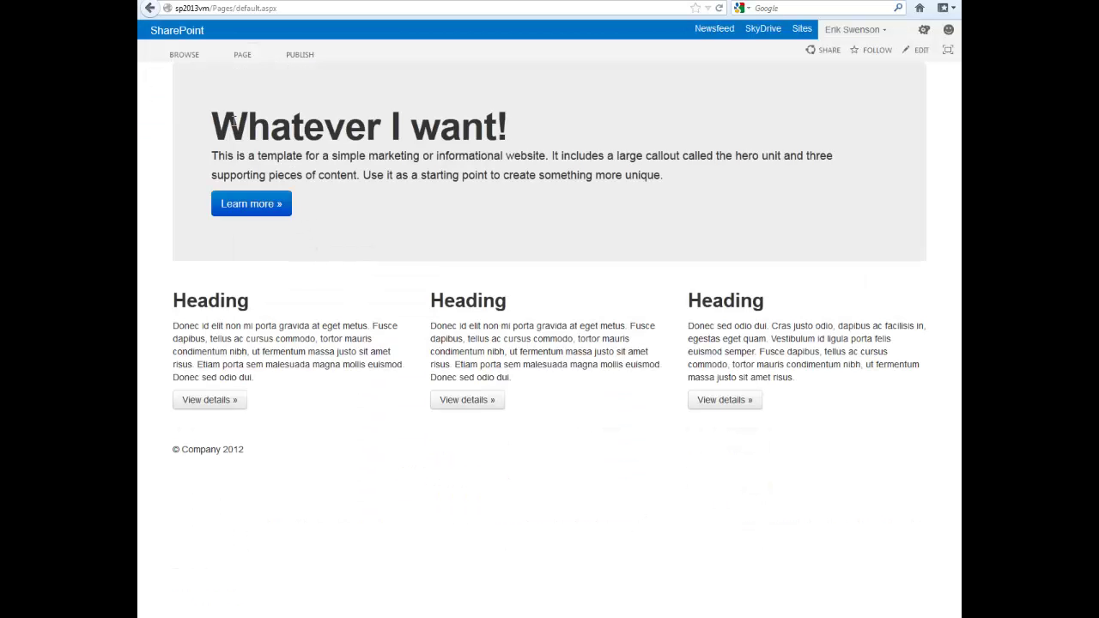
{"action": "left_click_drag", "start_coordinate": [247, 127], "coordinate": [511, 130]}
{"action": "left_click", "coordinate": [549, 183]}
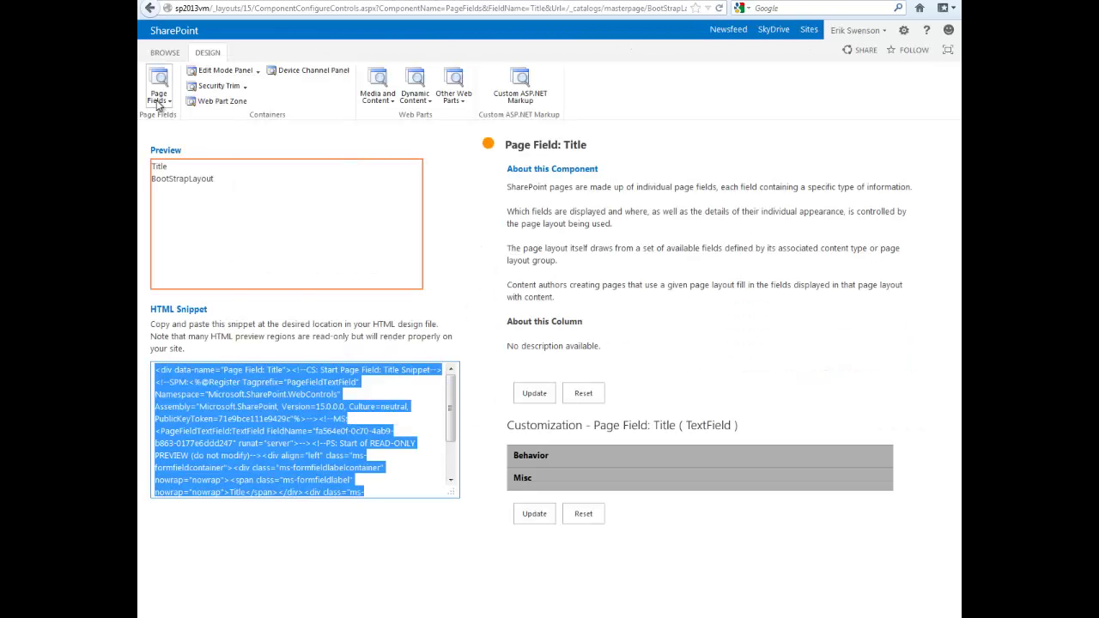
Step: Return to the snippet gallery and look through the page fields available for the BootStrapLayout page layout
{"action": "left_click", "coordinate": [158, 99]}
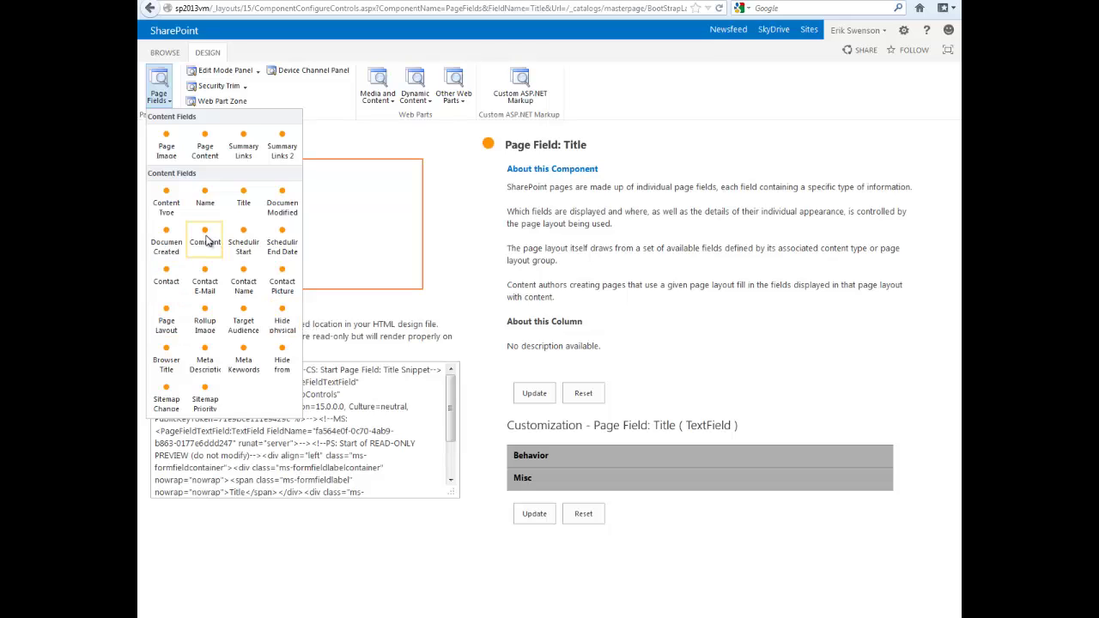
{"action": "left_click", "coordinate": [461, 262]}
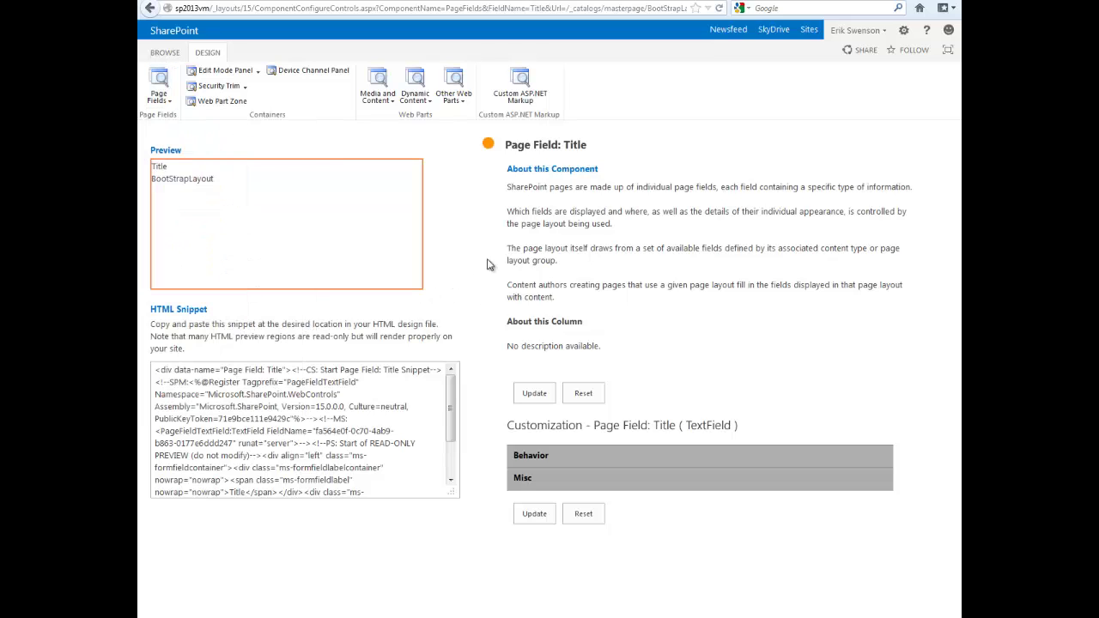